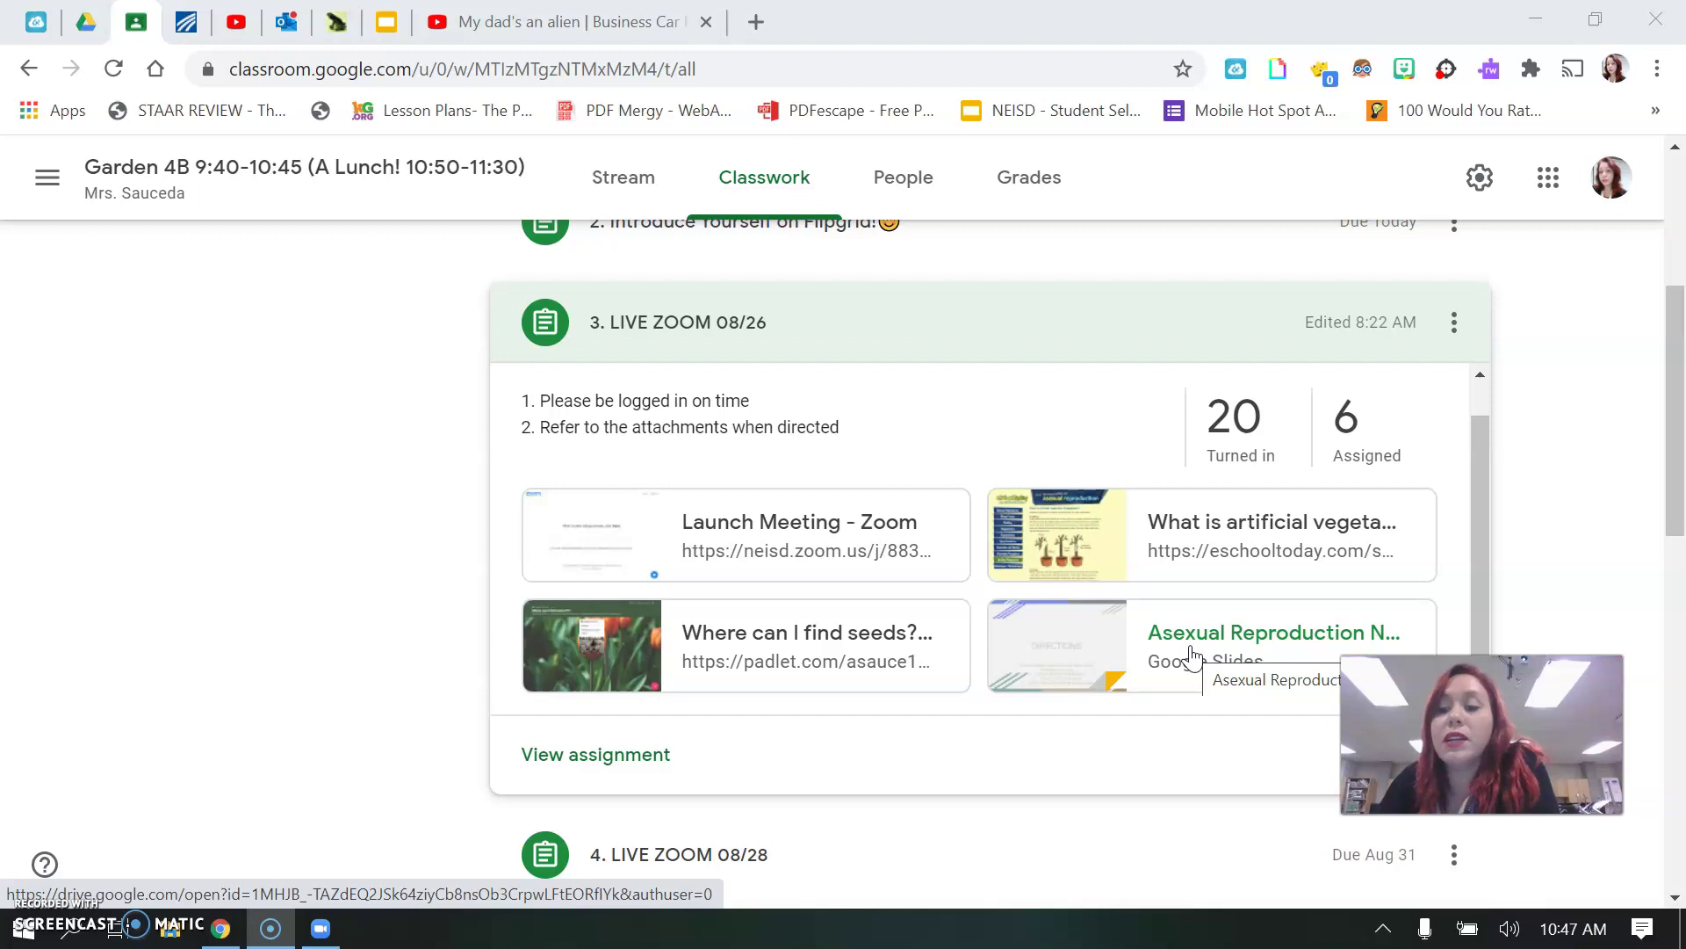
- Open the Asexual Reproduction Notes attachment, glance at slide 3, then show slide 2's topic list
{"action": "left_click", "coordinate": [1191, 655]}
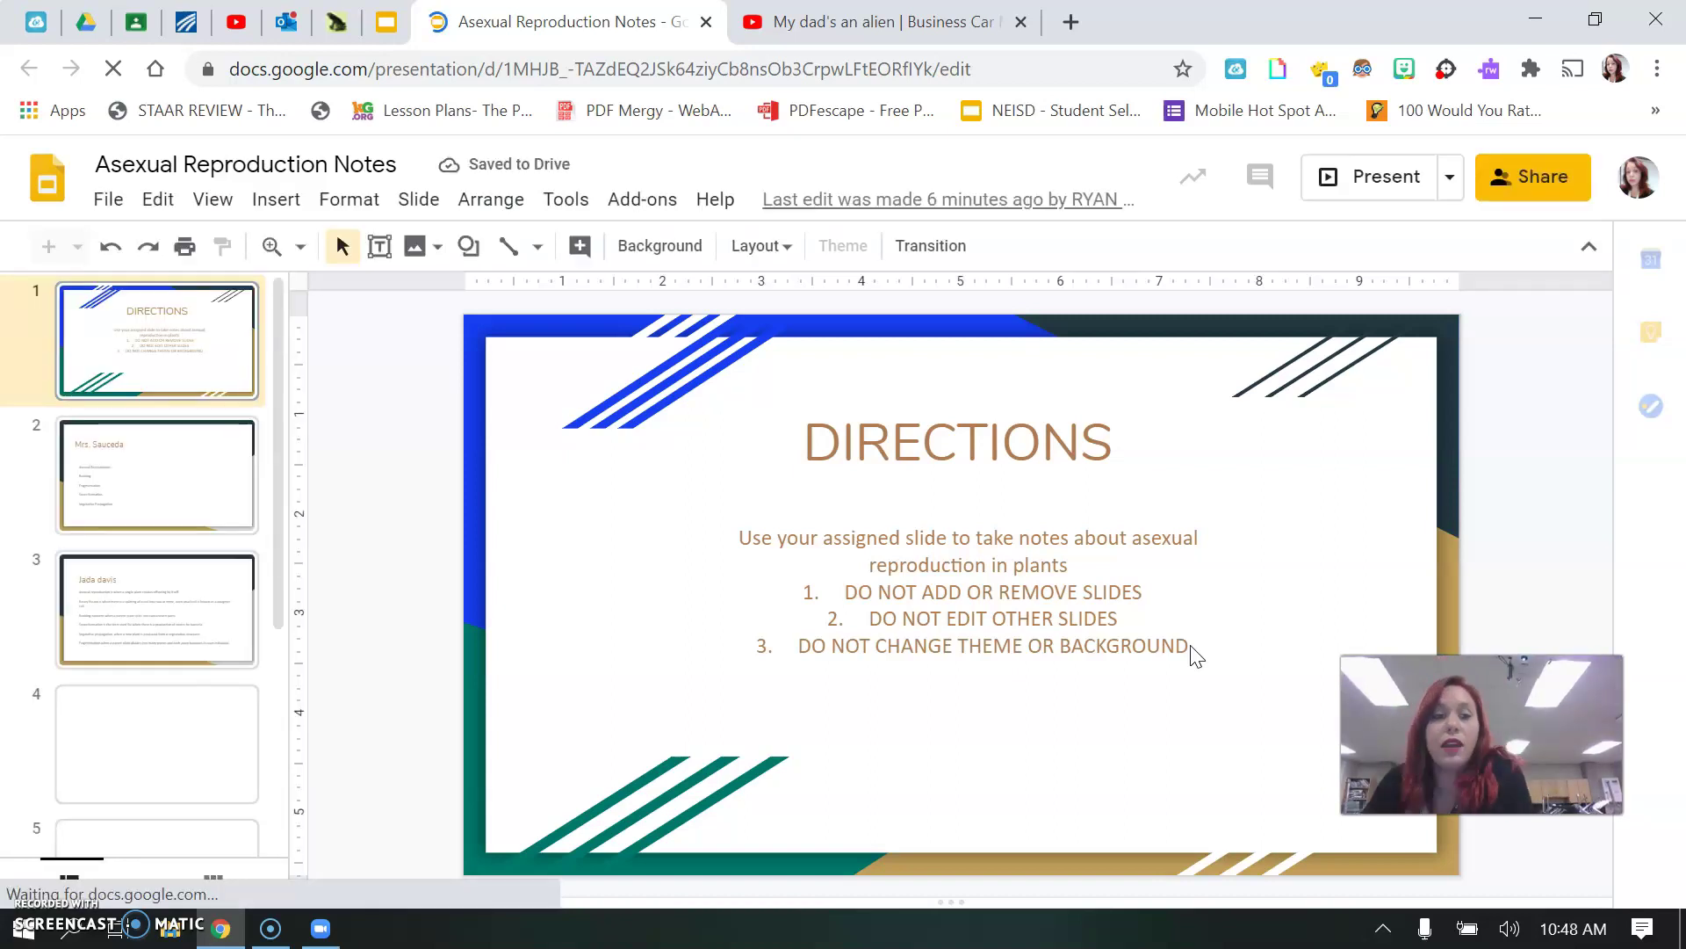
{"action": "left_click", "coordinate": [186, 609]}
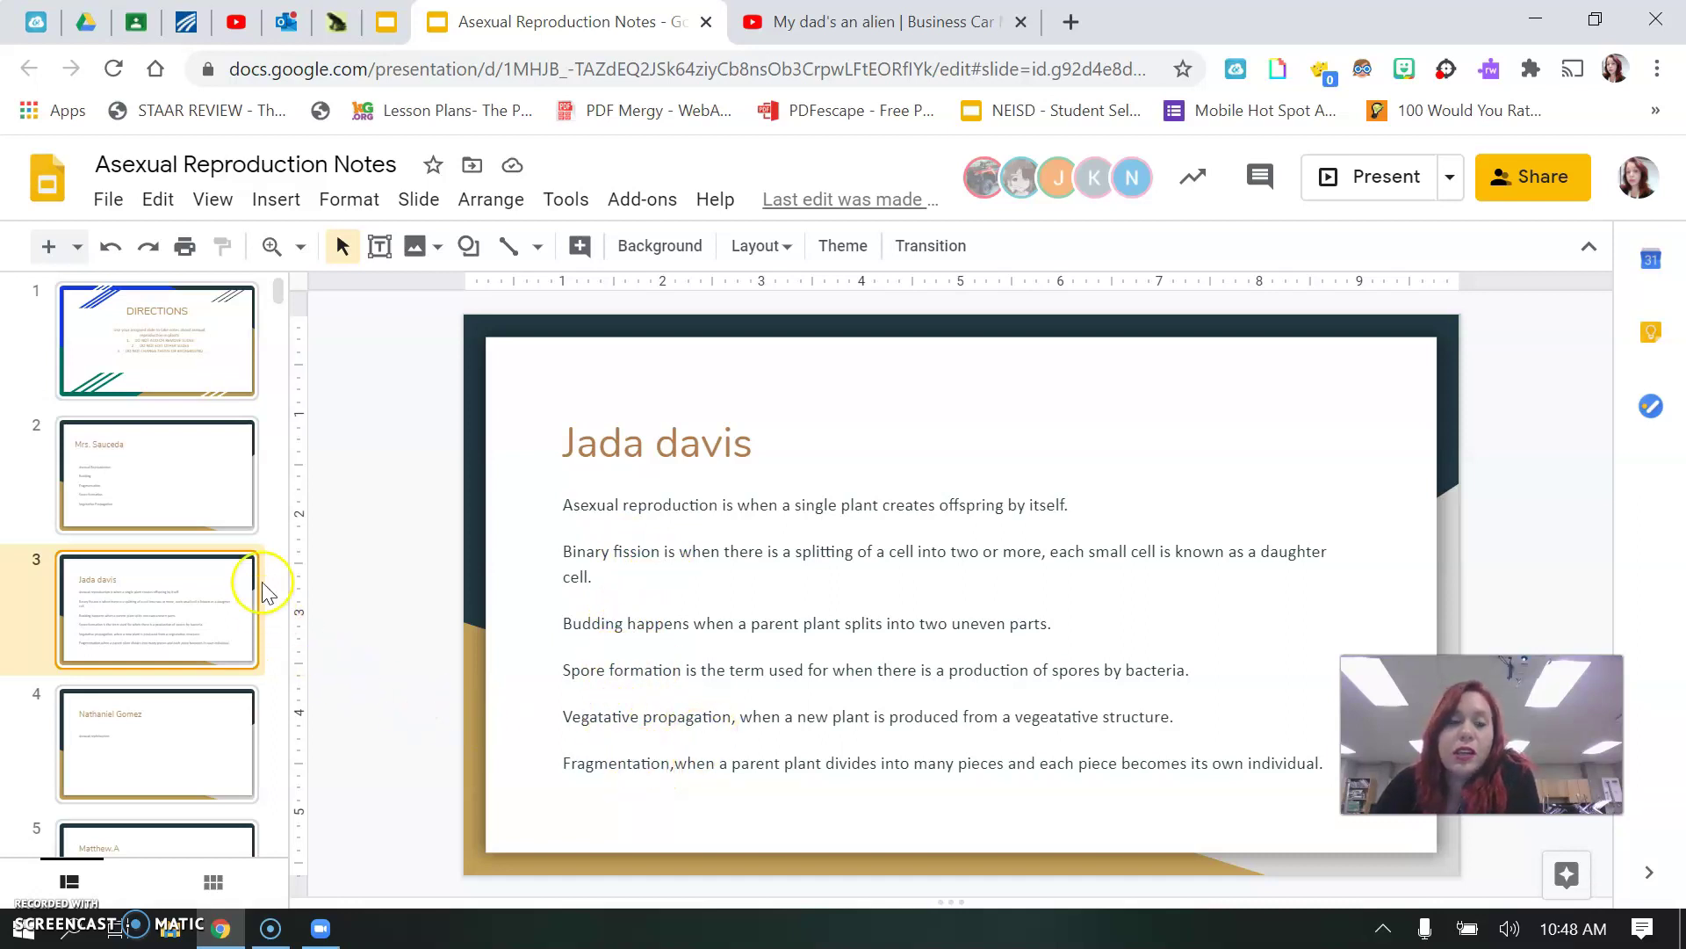
{"action": "left_click", "coordinate": [195, 449]}
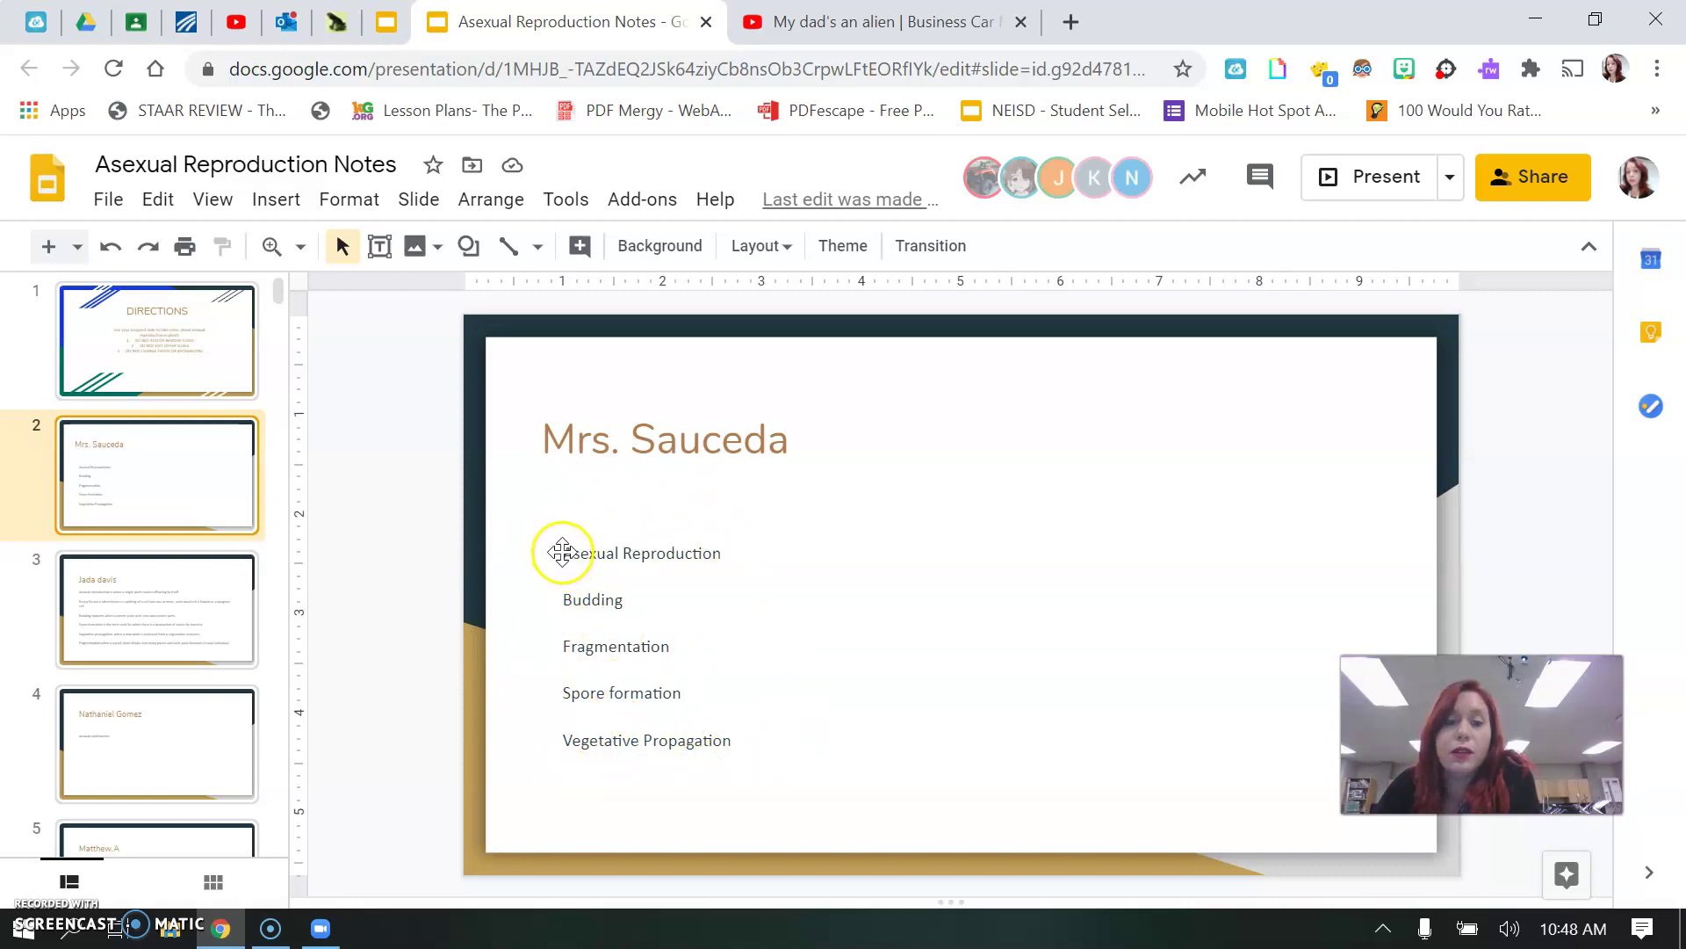
- Copy slide 2's five topic lines, from Asexual Reproduction to Vegetative Propagation
{"action": "left_click_drag", "start_coordinate": [613, 554], "coordinate": [748, 740]}
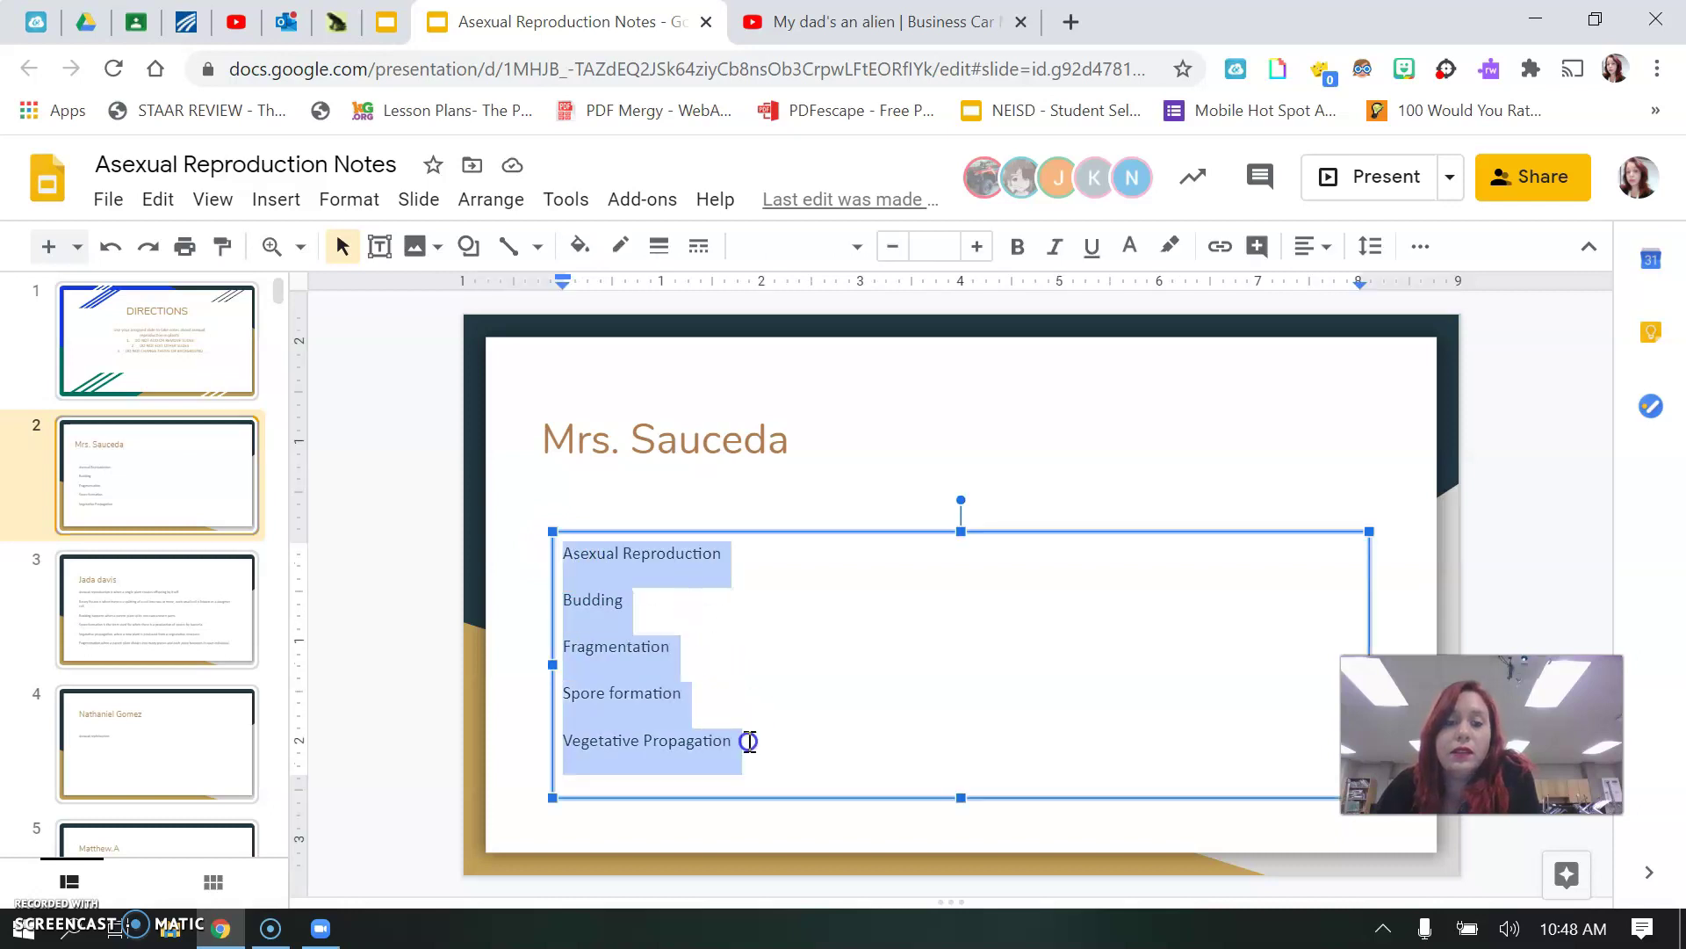
{"action": "right_click", "coordinate": [598, 683]}
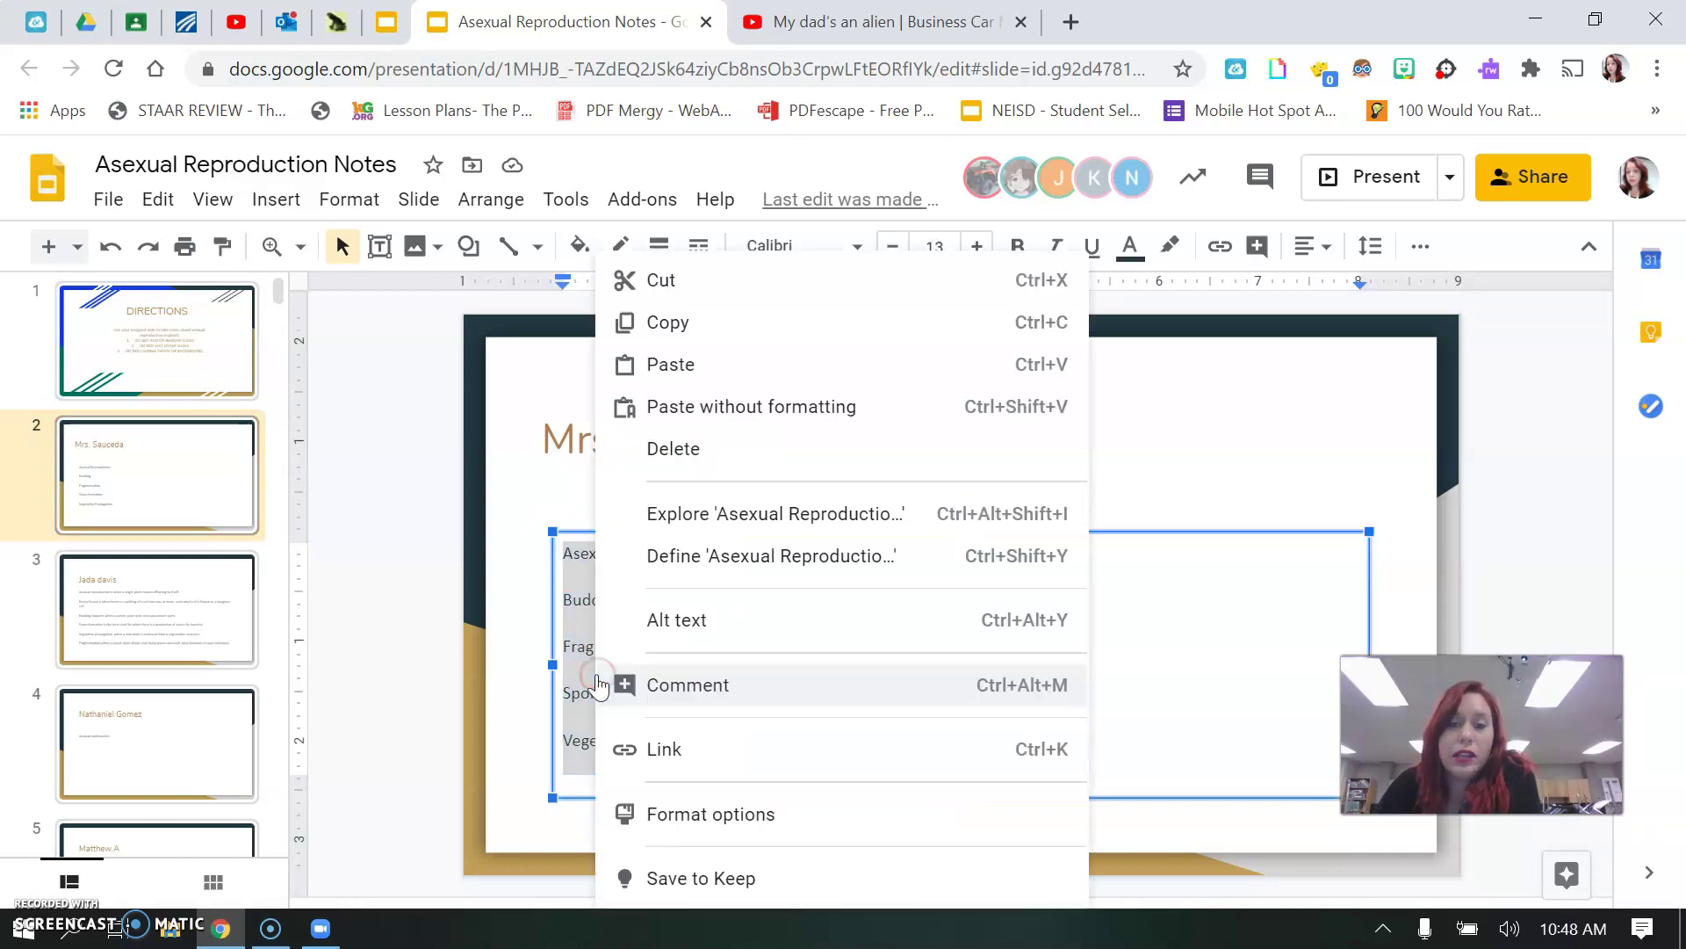
{"action": "left_click", "coordinate": [682, 325]}
{"action": "left_click", "coordinate": [520, 491]}
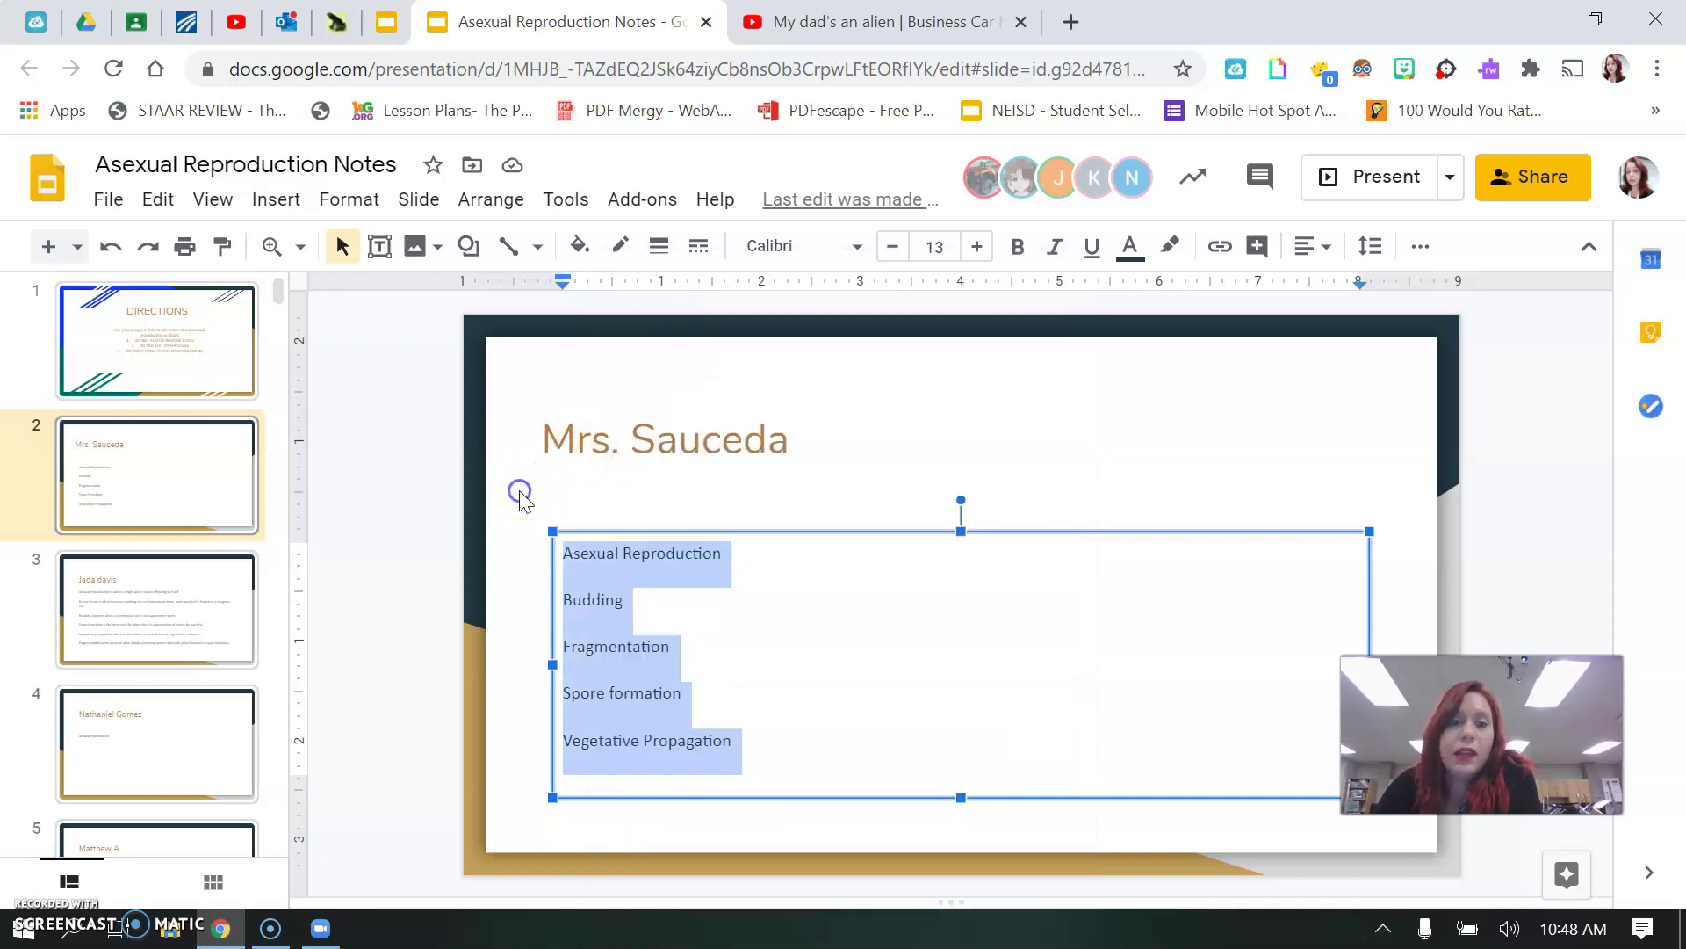
- Paste the copied topic list into slide 19's body text box
{"action": "left_click_drag", "start_coordinate": [279, 300], "coordinate": [279, 439]}
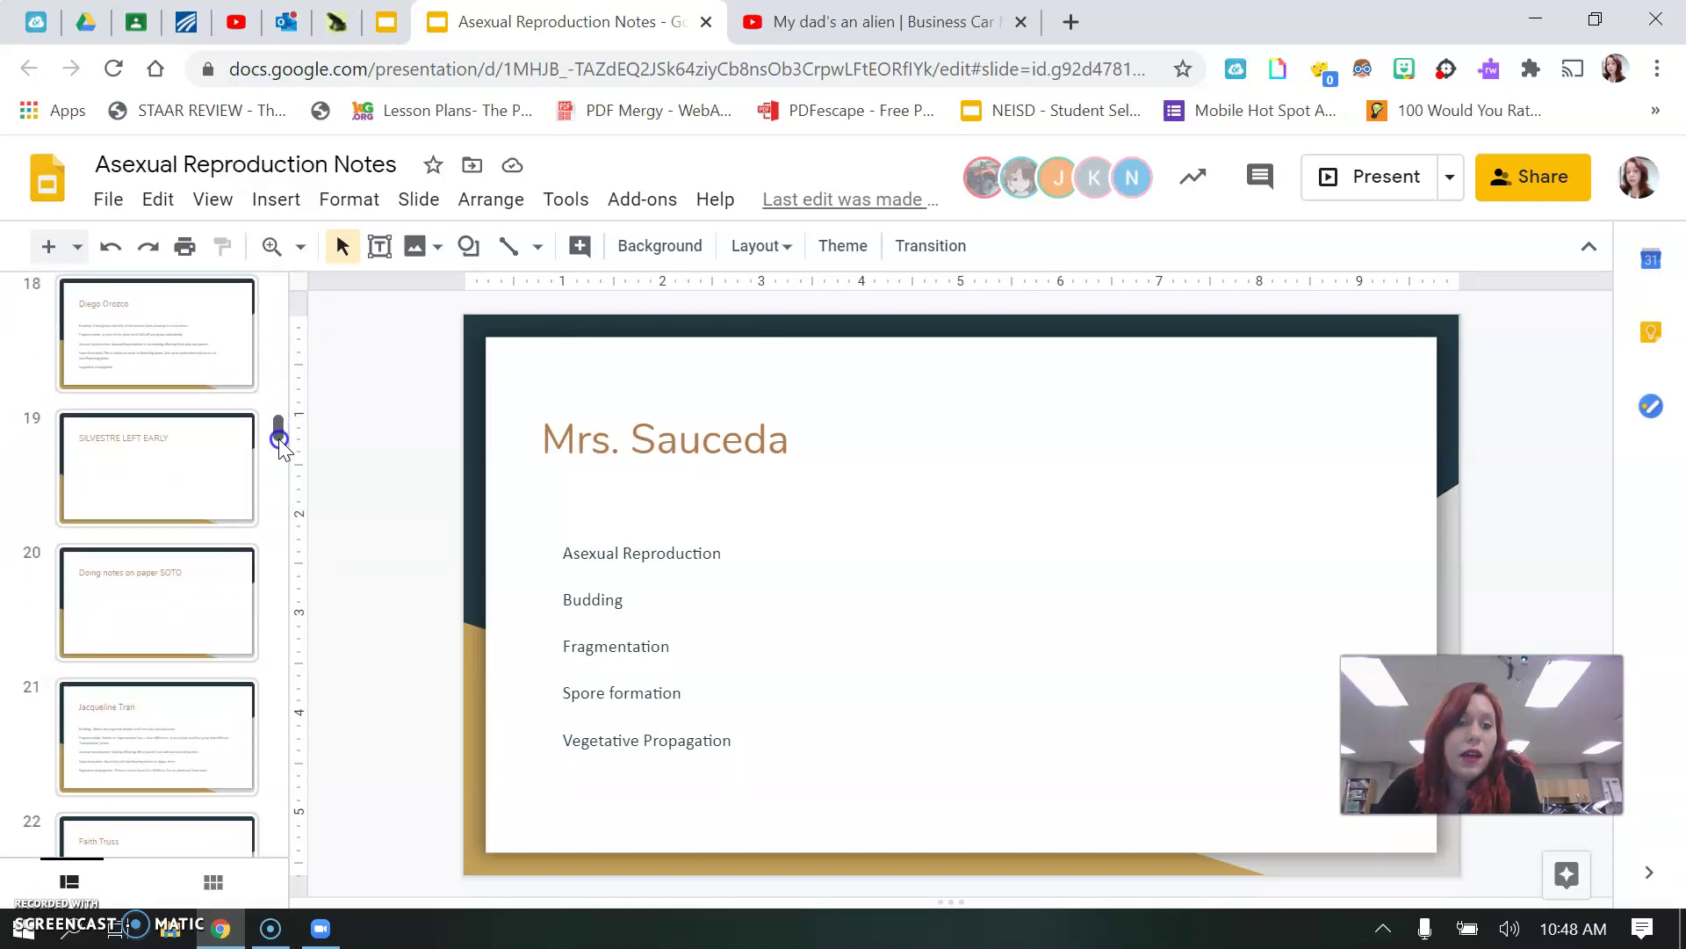
{"action": "left_click", "coordinate": [207, 485]}
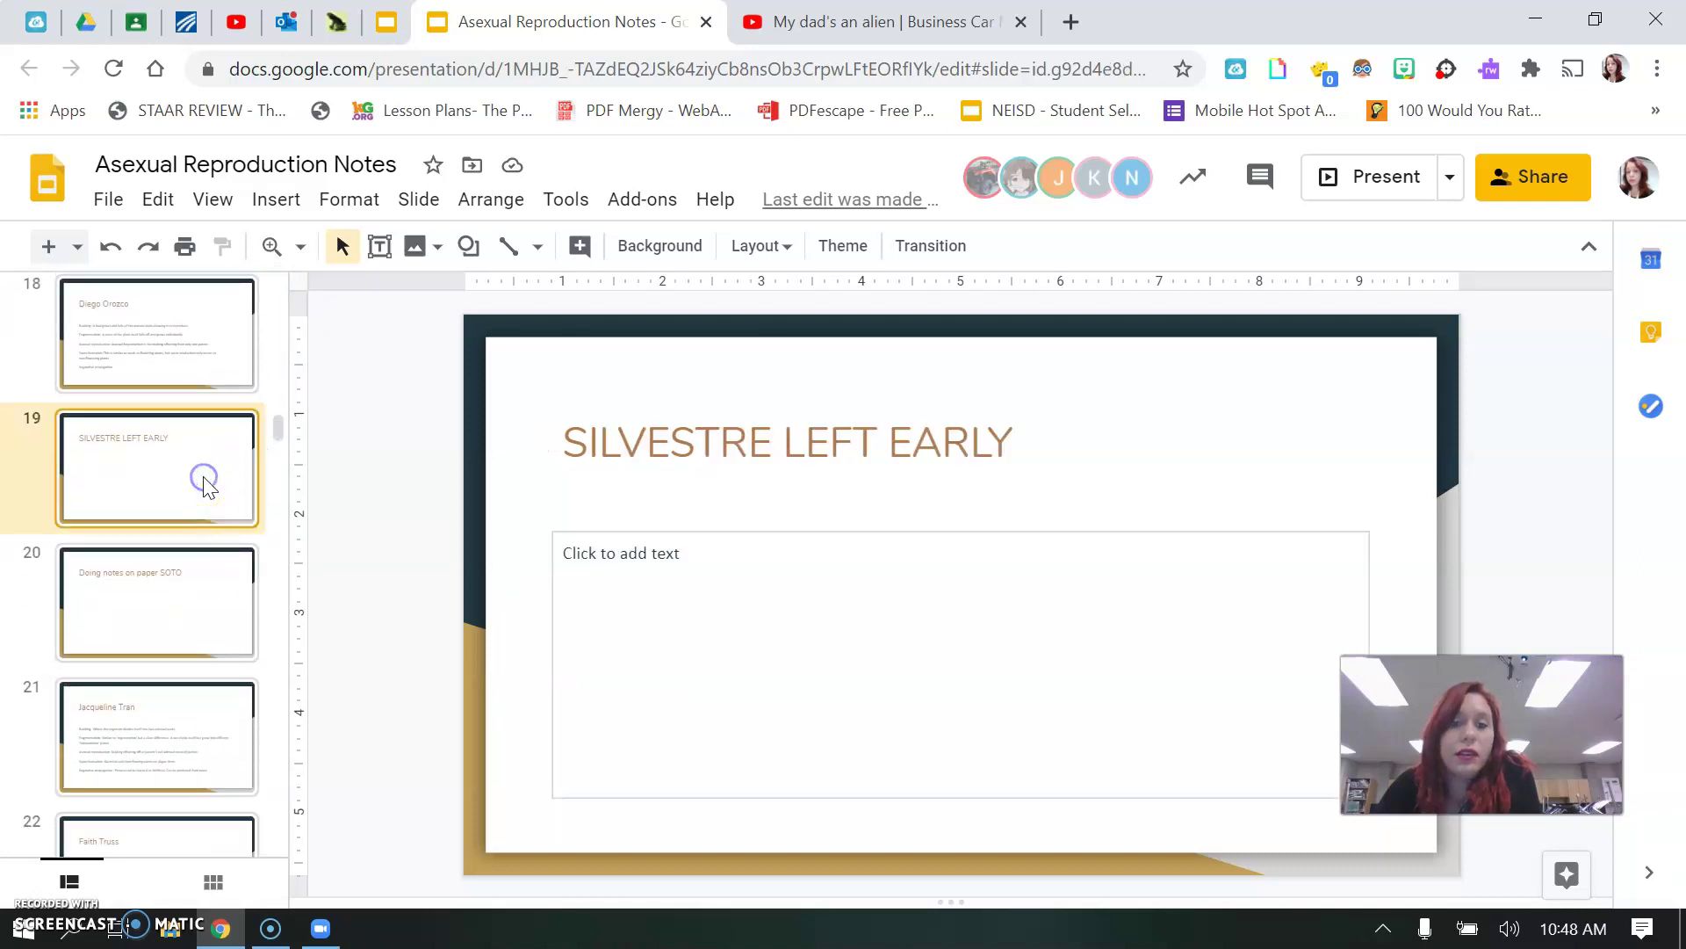
{"action": "right_click", "coordinate": [670, 595]}
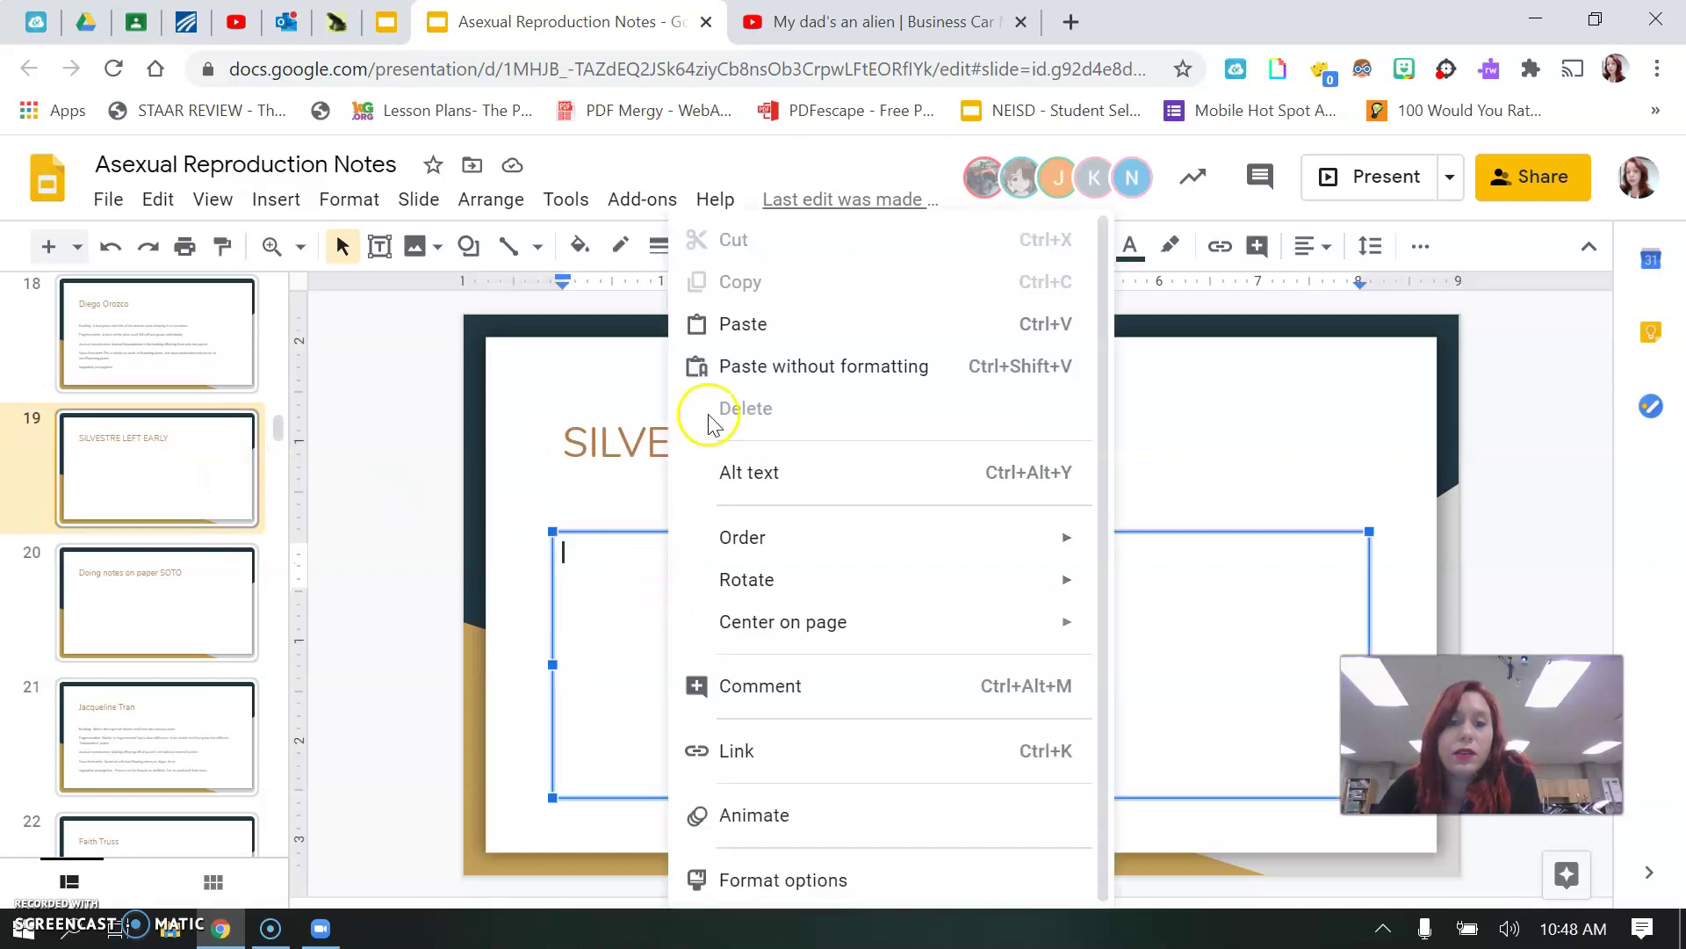
{"action": "left_click", "coordinate": [729, 325]}
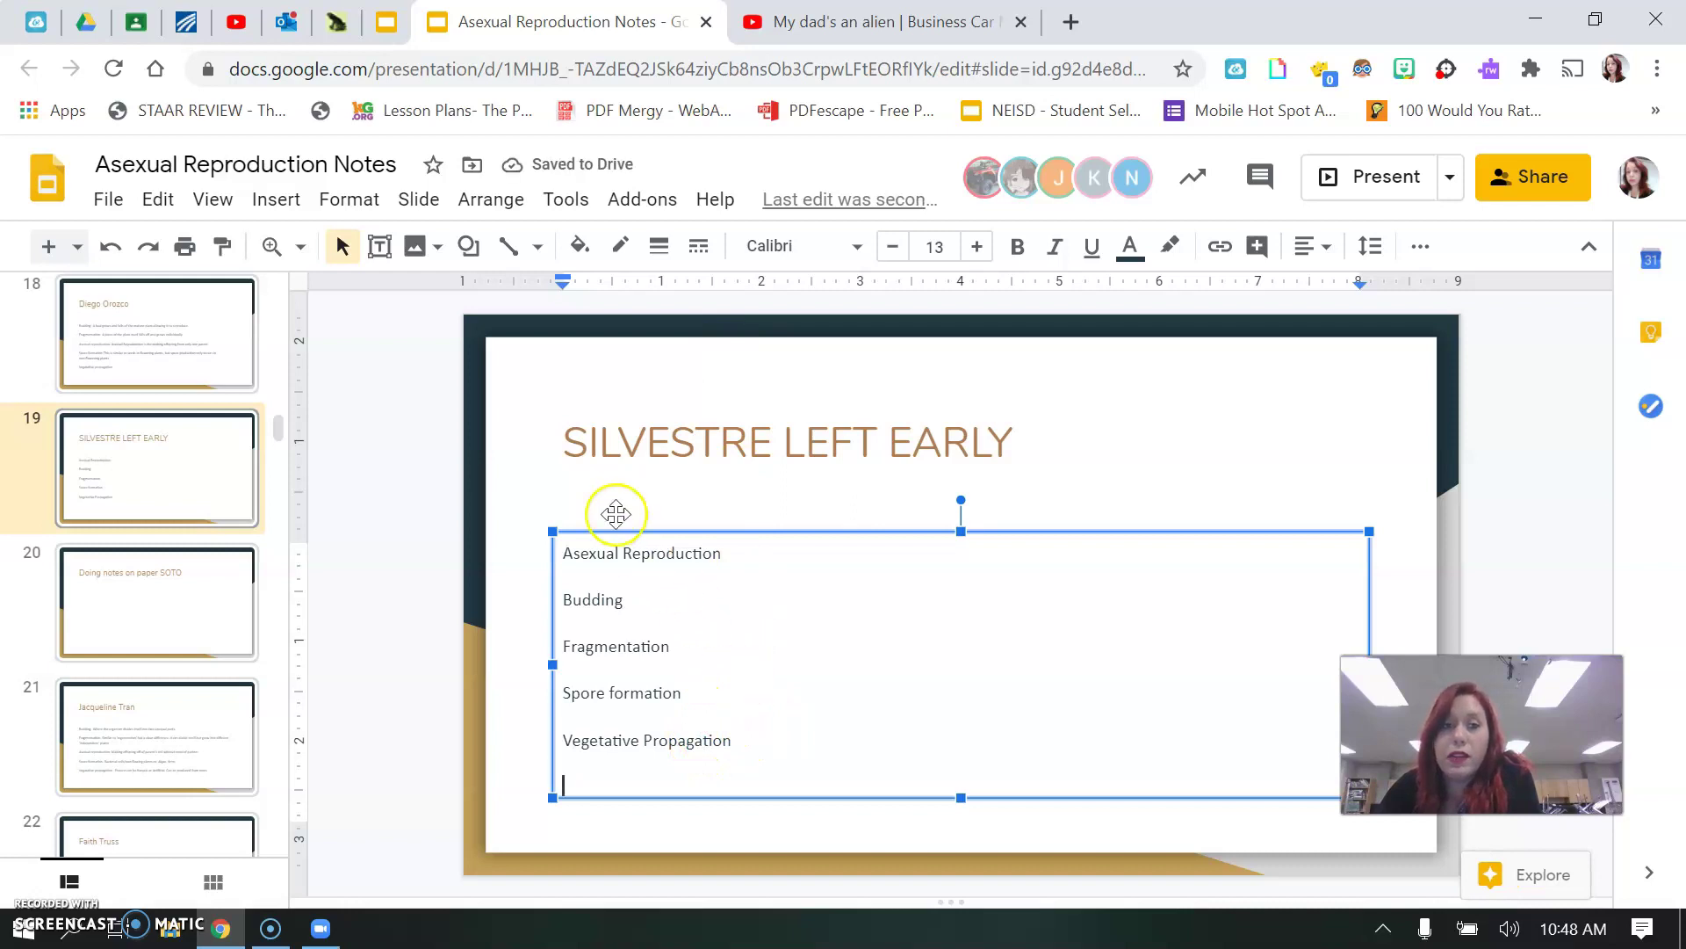
- Undo the paste on slide 19 and move to the blank slide 25
{"action": "left_click", "coordinate": [111, 246]}
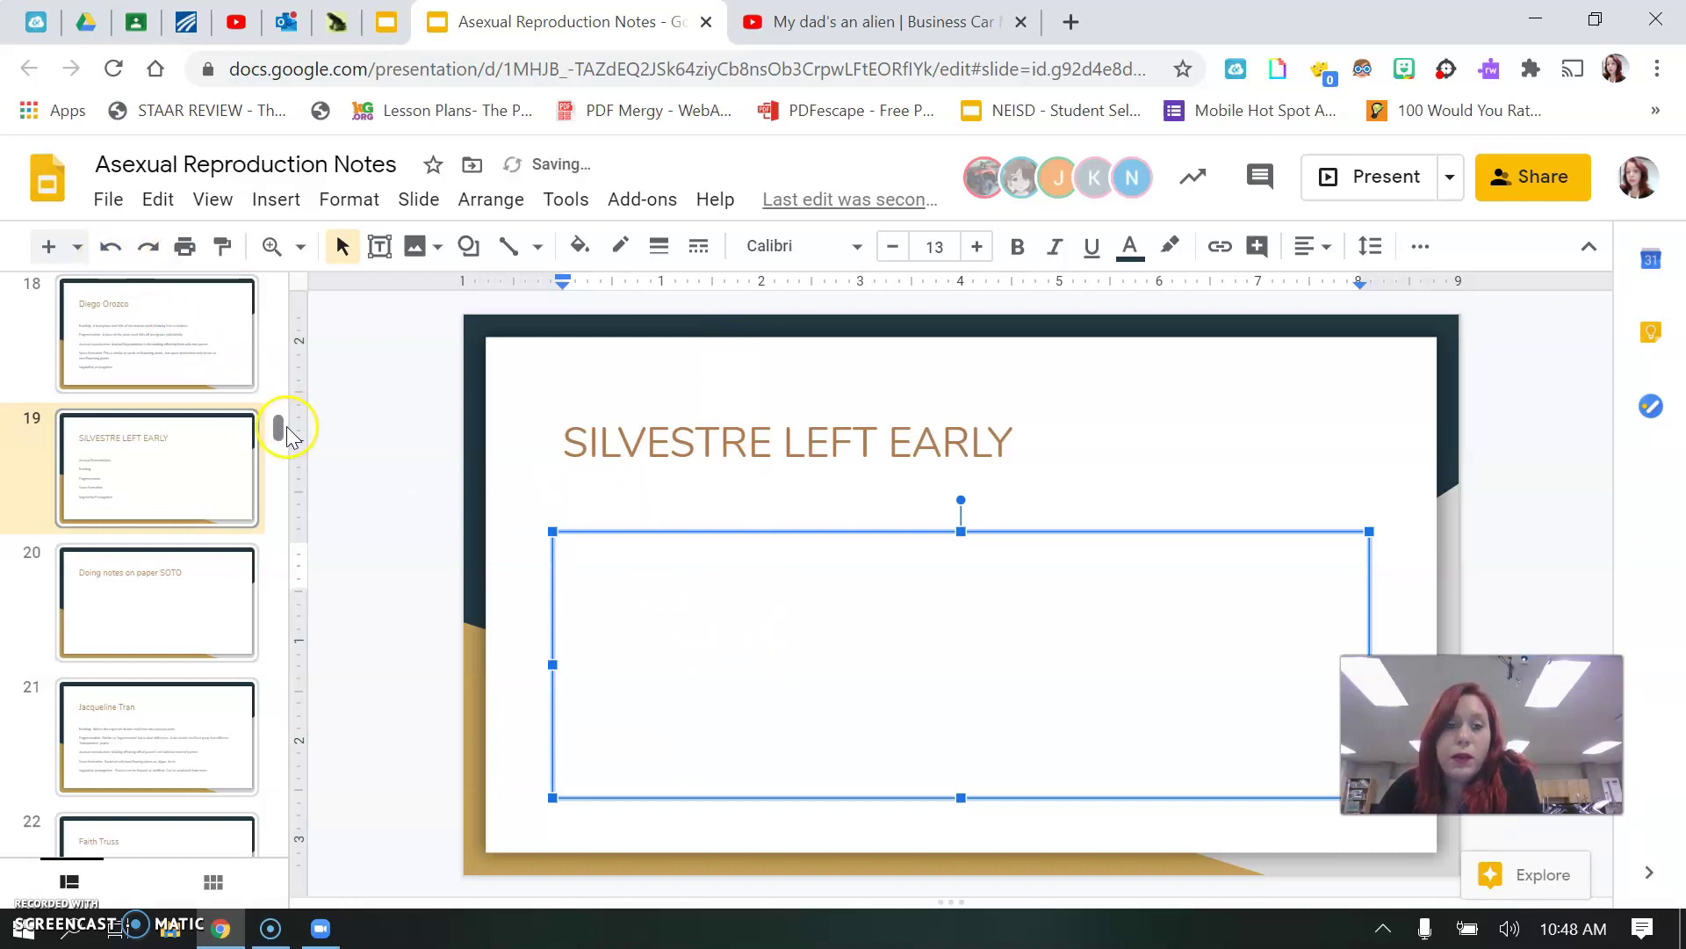
{"action": "left_click_drag", "start_coordinate": [287, 439], "coordinate": [281, 474]}
{"action": "left_click", "coordinate": [163, 527]}
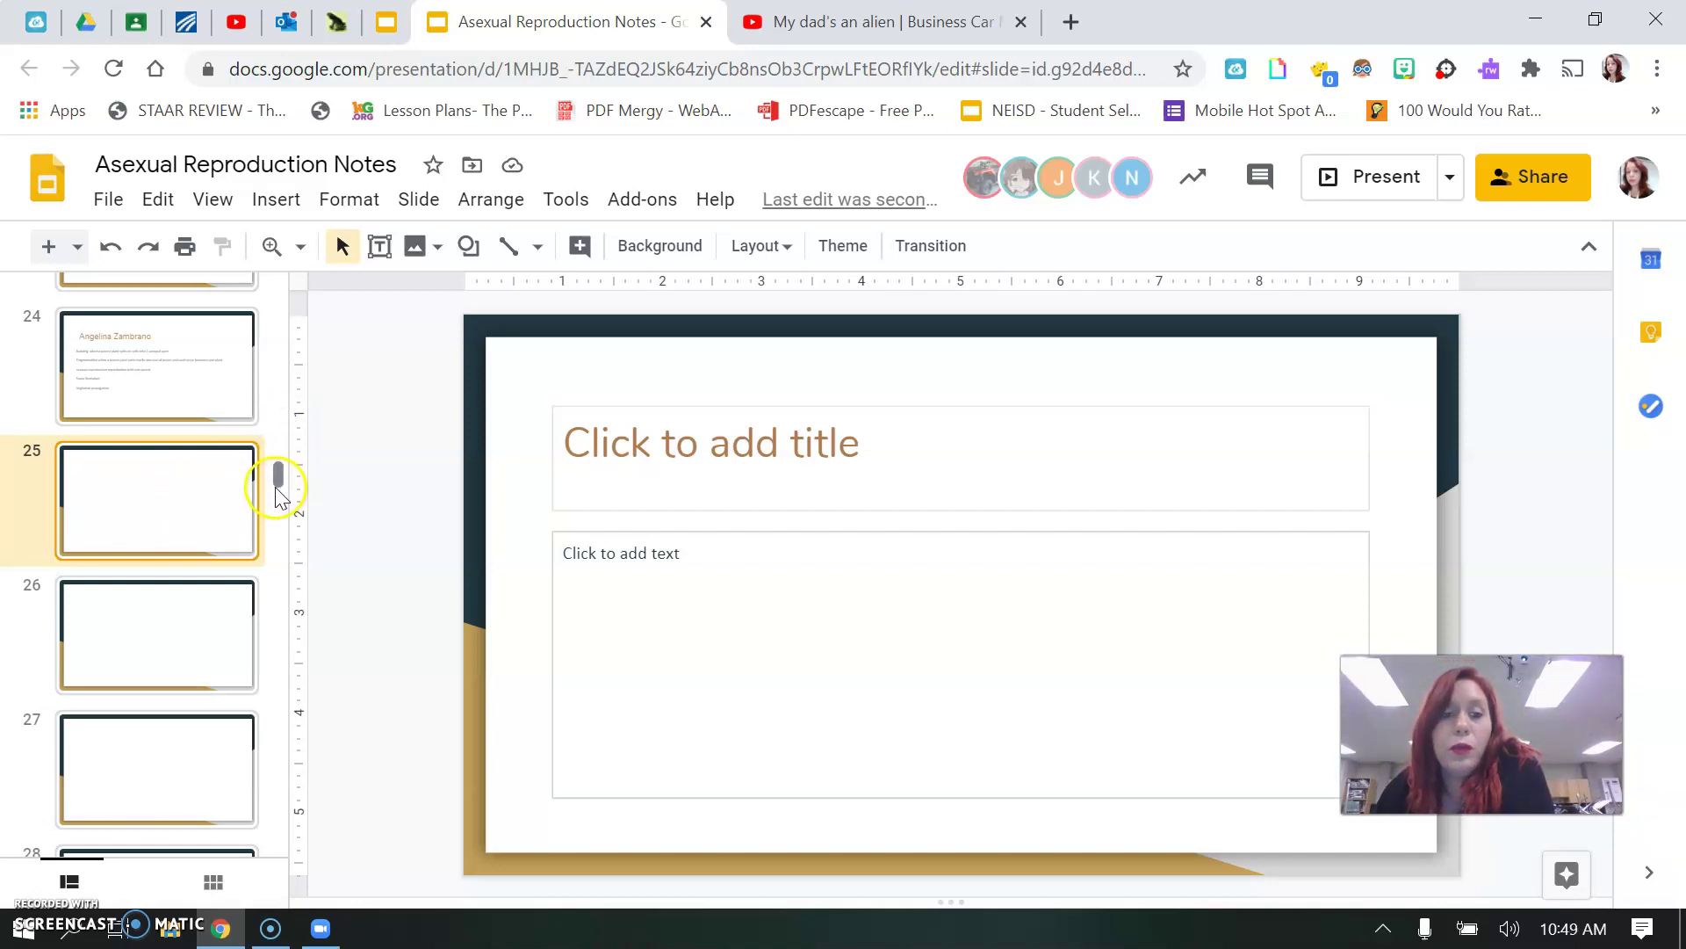
- Paste the topic list into slide 25's title, undo it, then view slide 24's notes
{"action": "left_click", "coordinate": [607, 476]}
{"action": "right_click", "coordinate": [606, 476]}
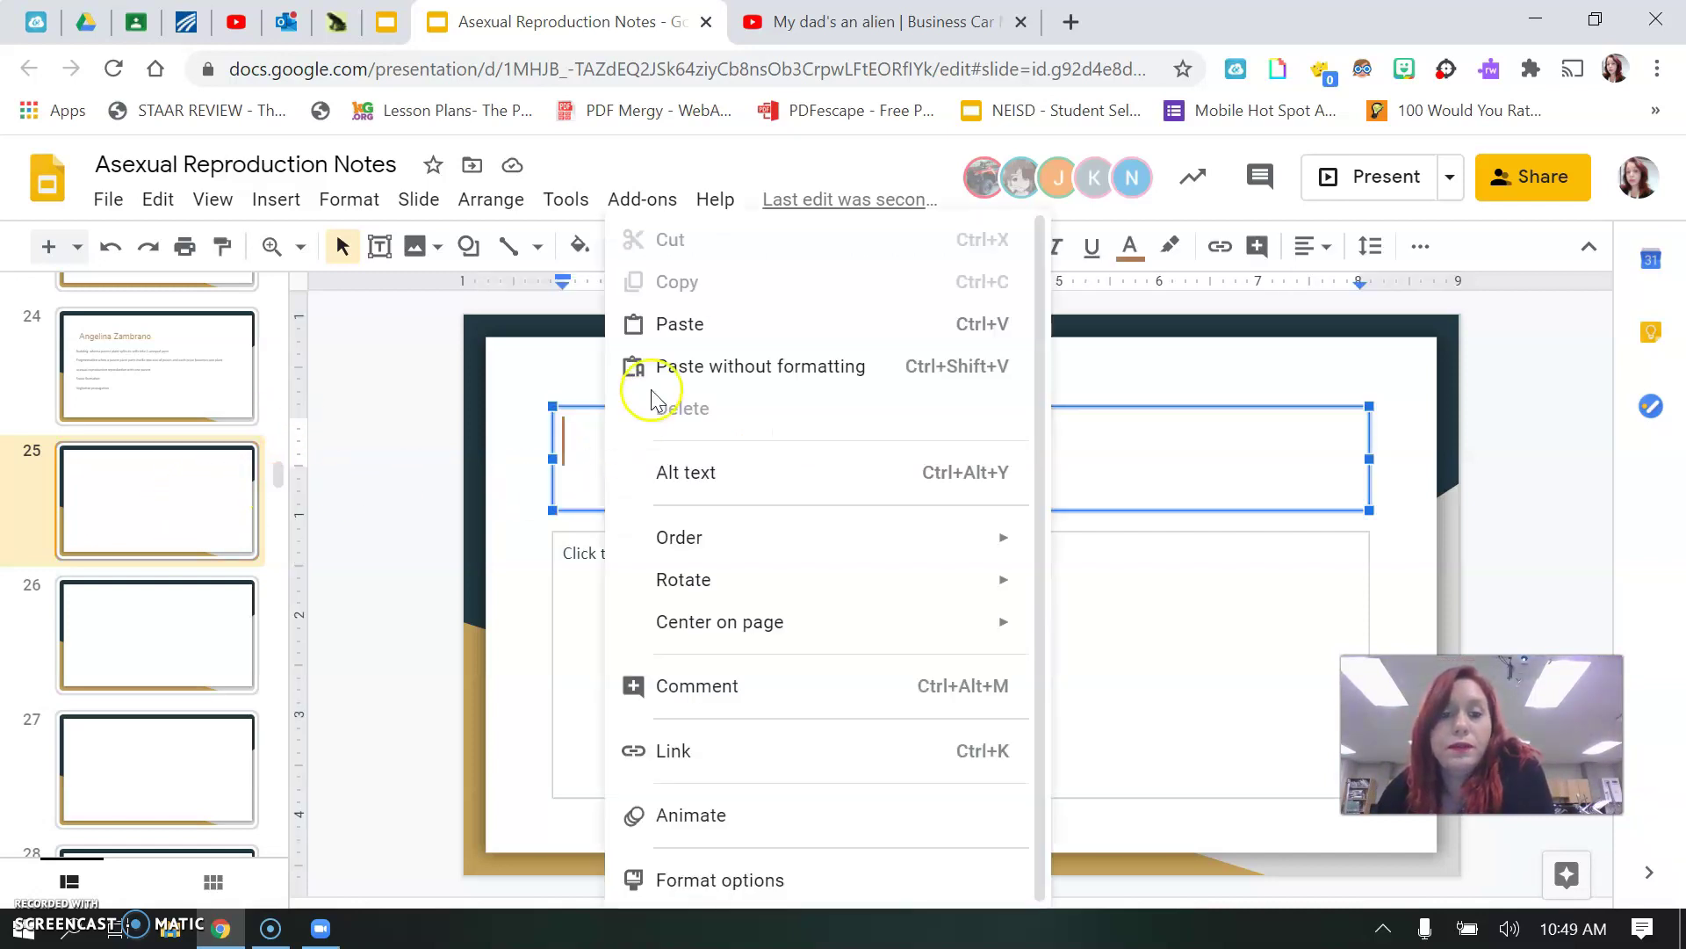
{"action": "left_click", "coordinate": [661, 323]}
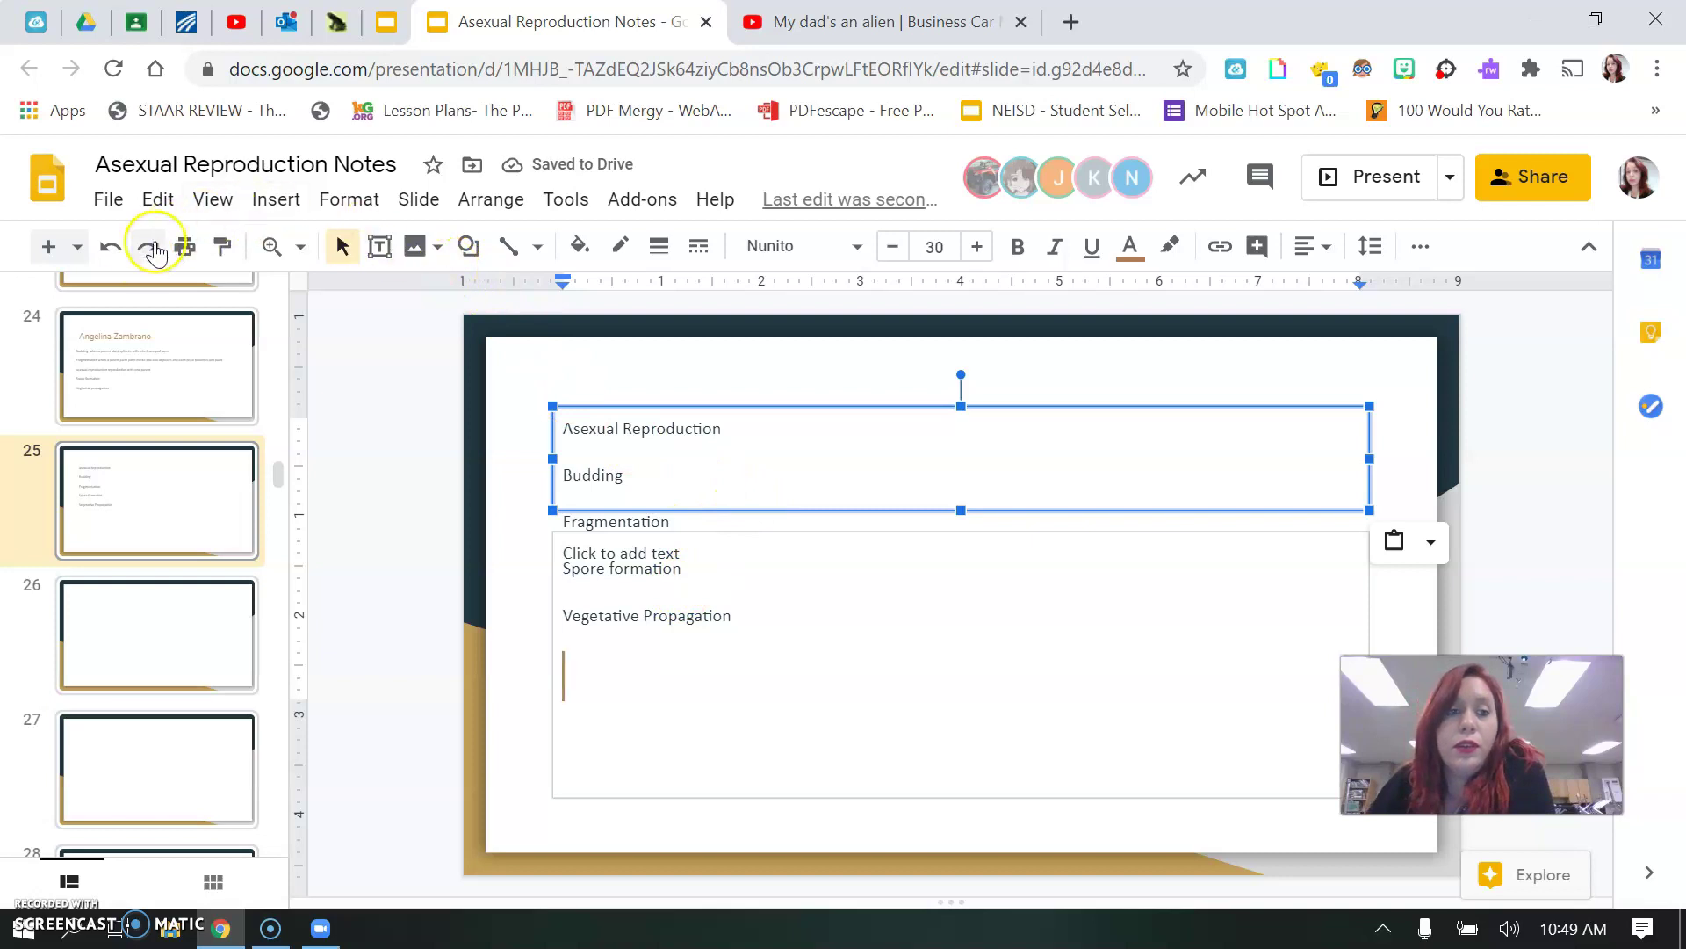
{"action": "left_click", "coordinate": [109, 247]}
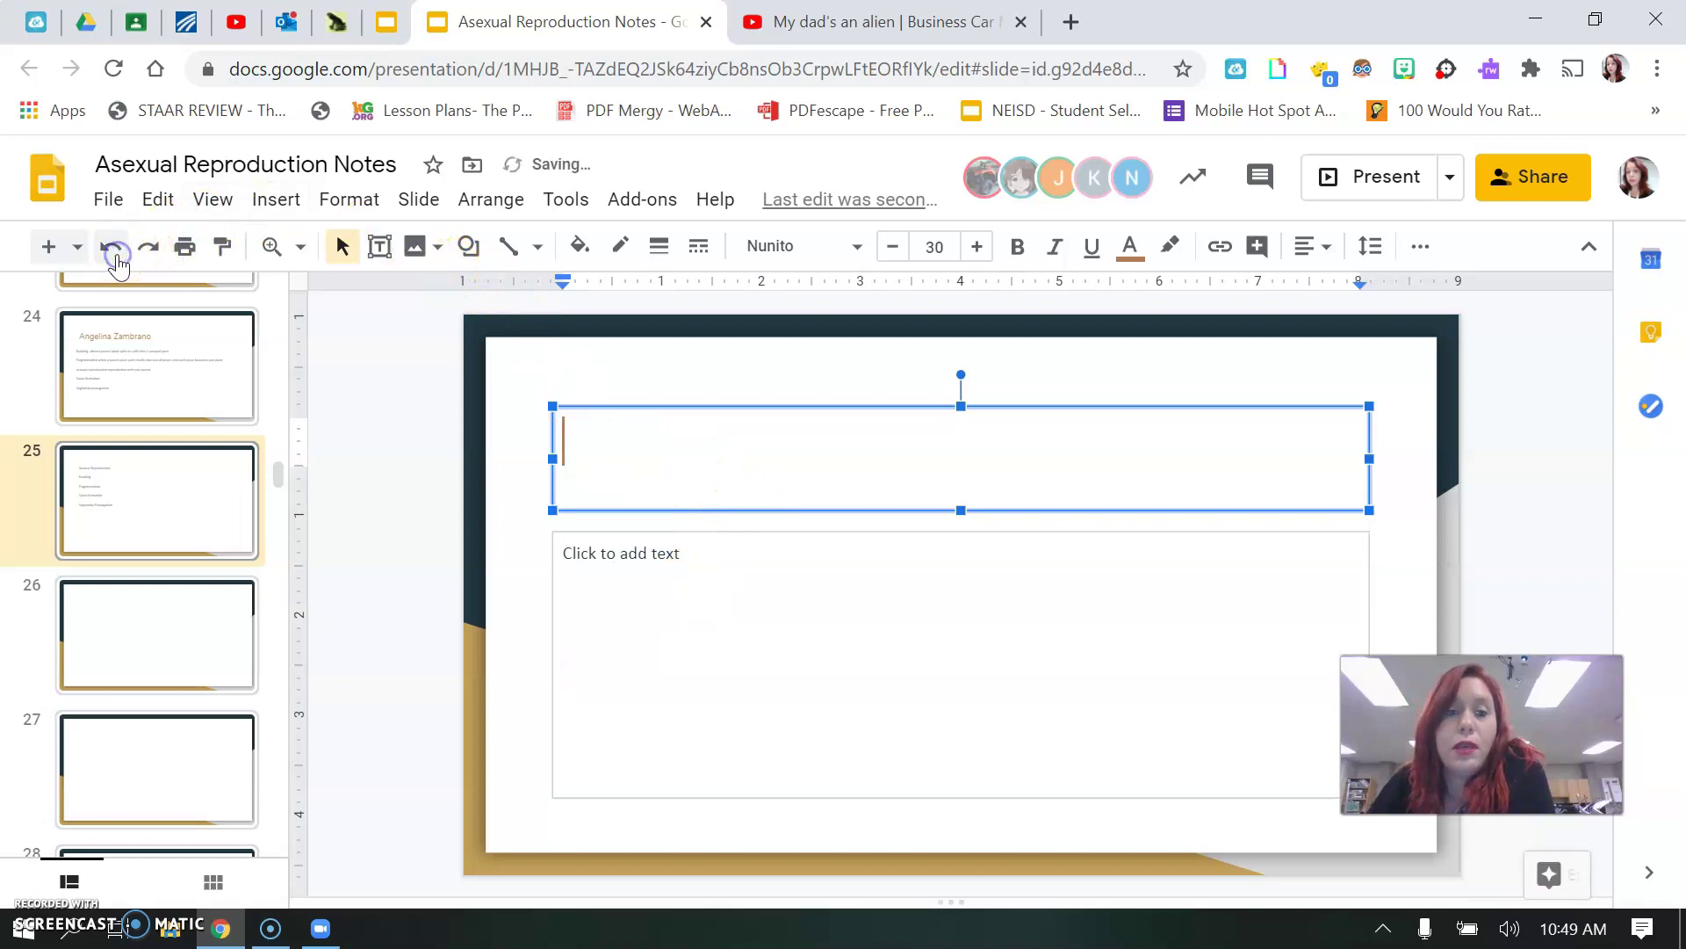
{"action": "left_click", "coordinate": [143, 384]}
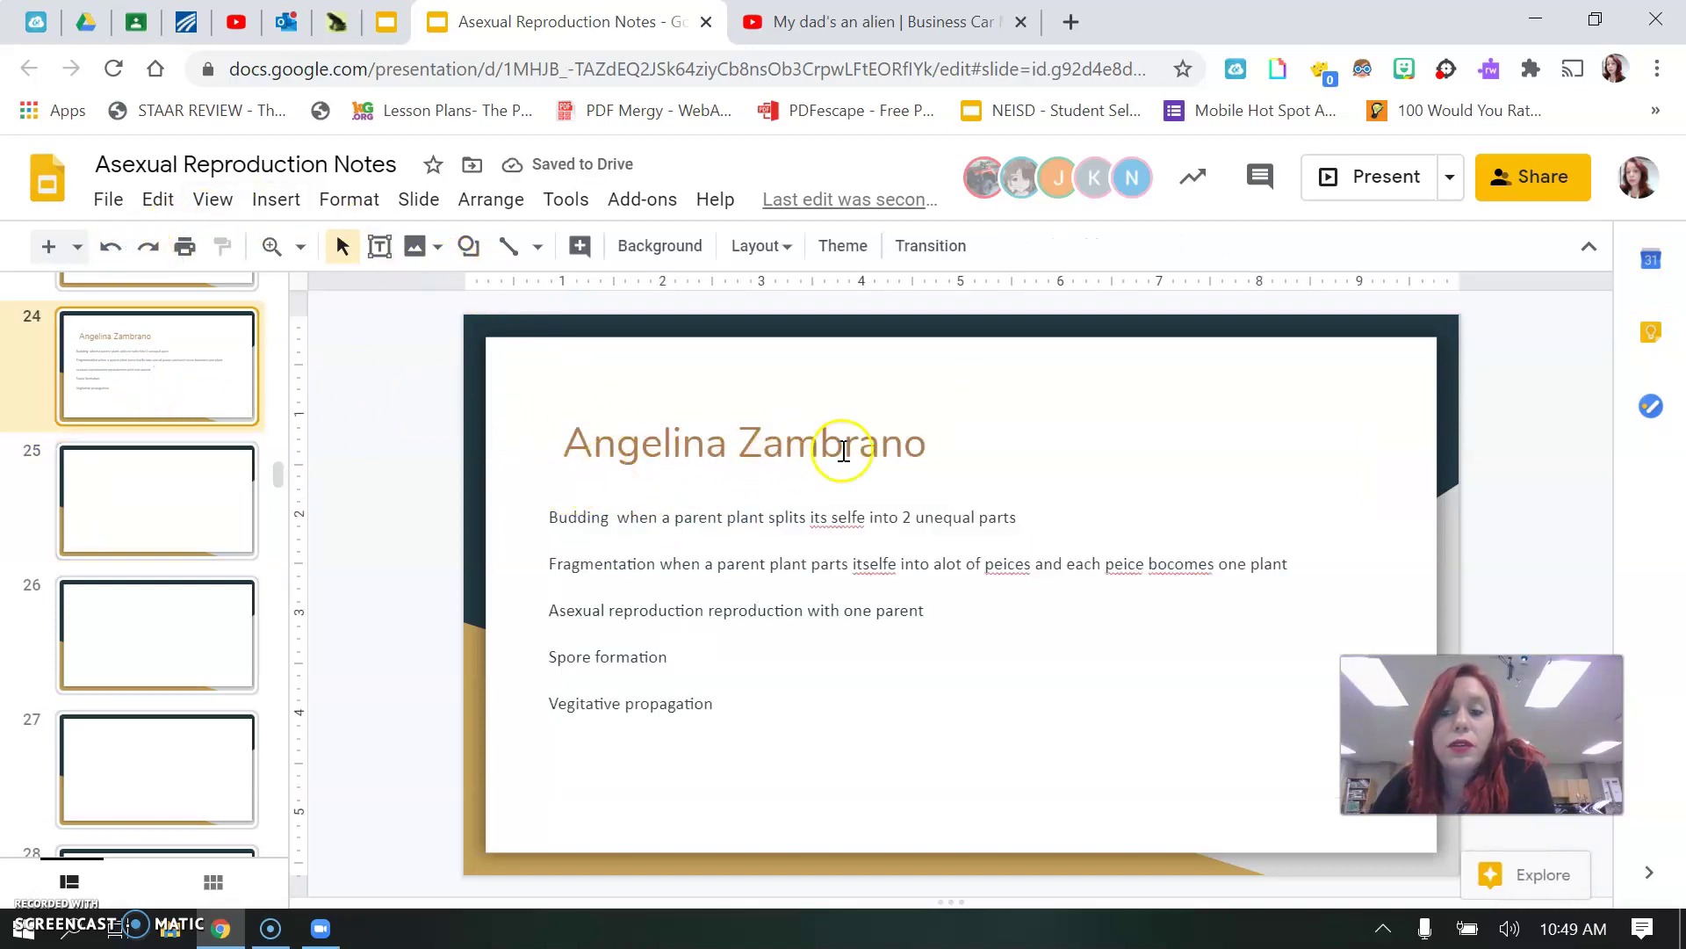
- Title blank slide 25 with the teacher's name
{"action": "left_click", "coordinate": [238, 513]}
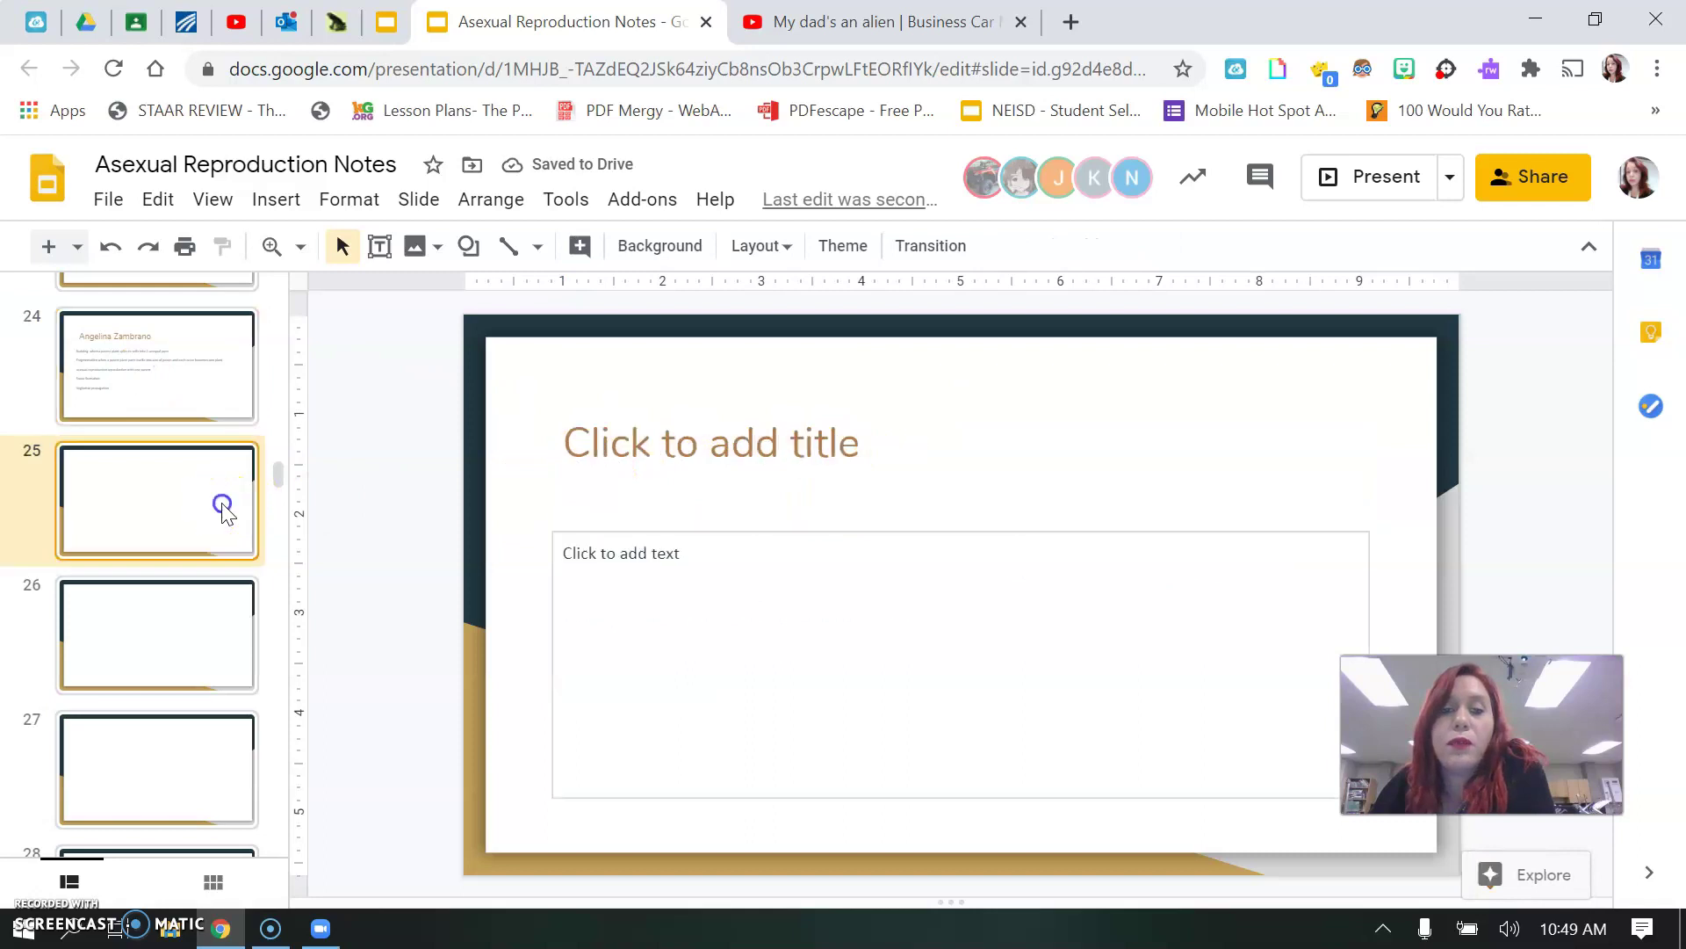
{"action": "left_click", "coordinate": [670, 438]}
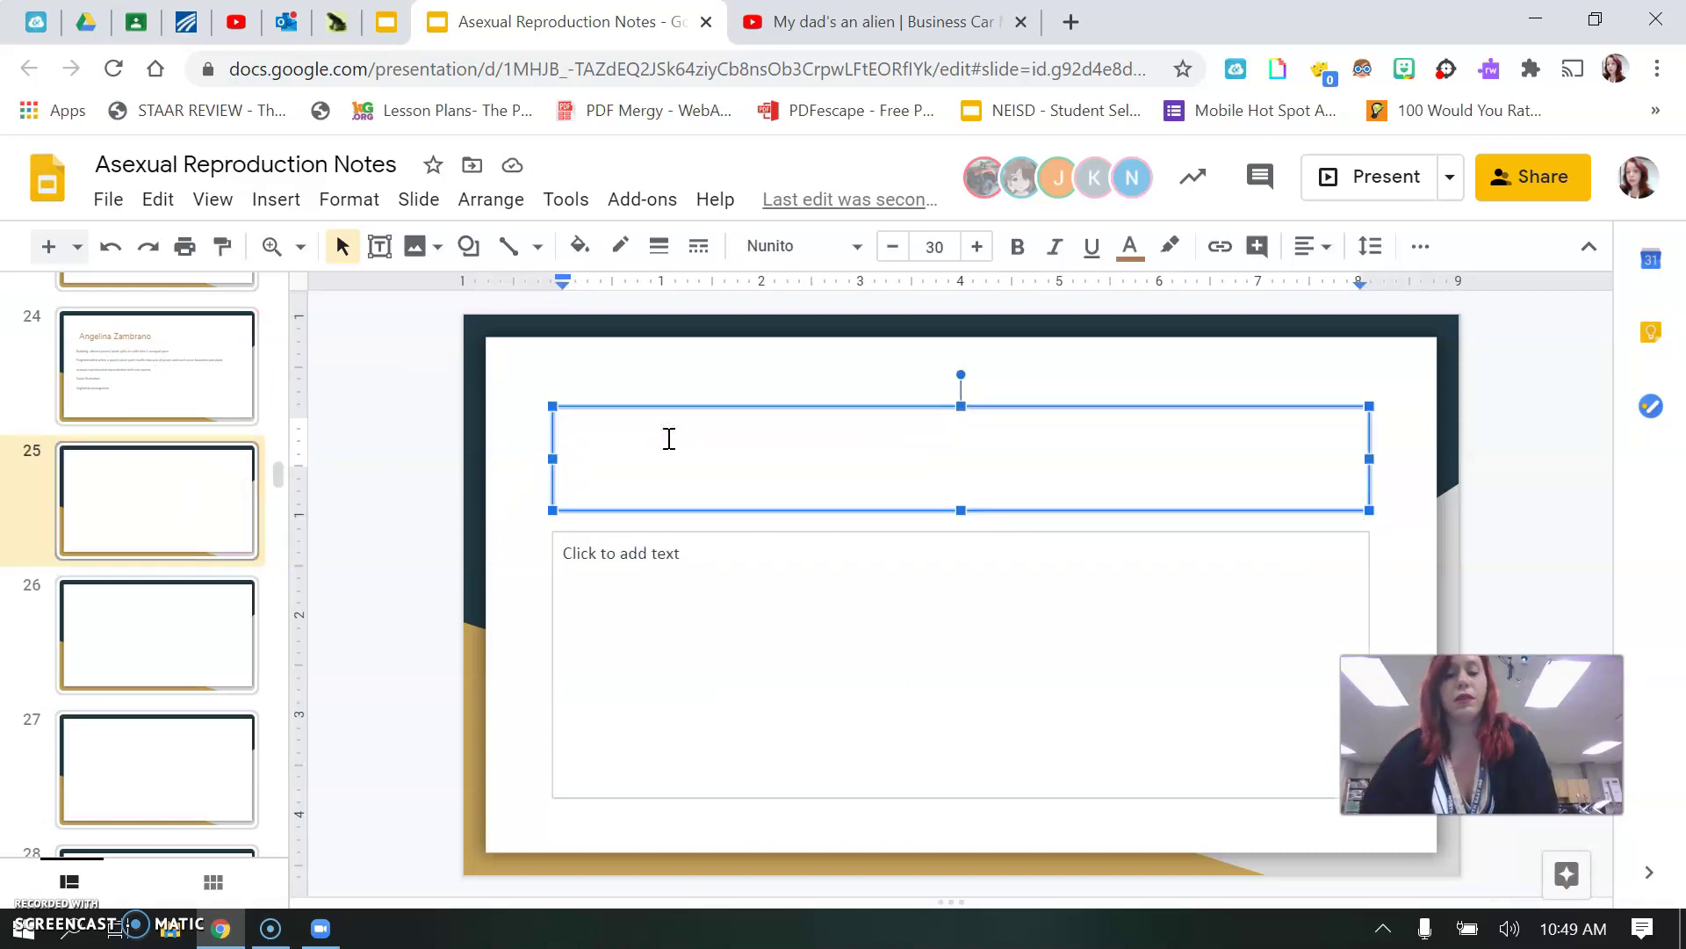
{"action": "type", "text": "Mr"}
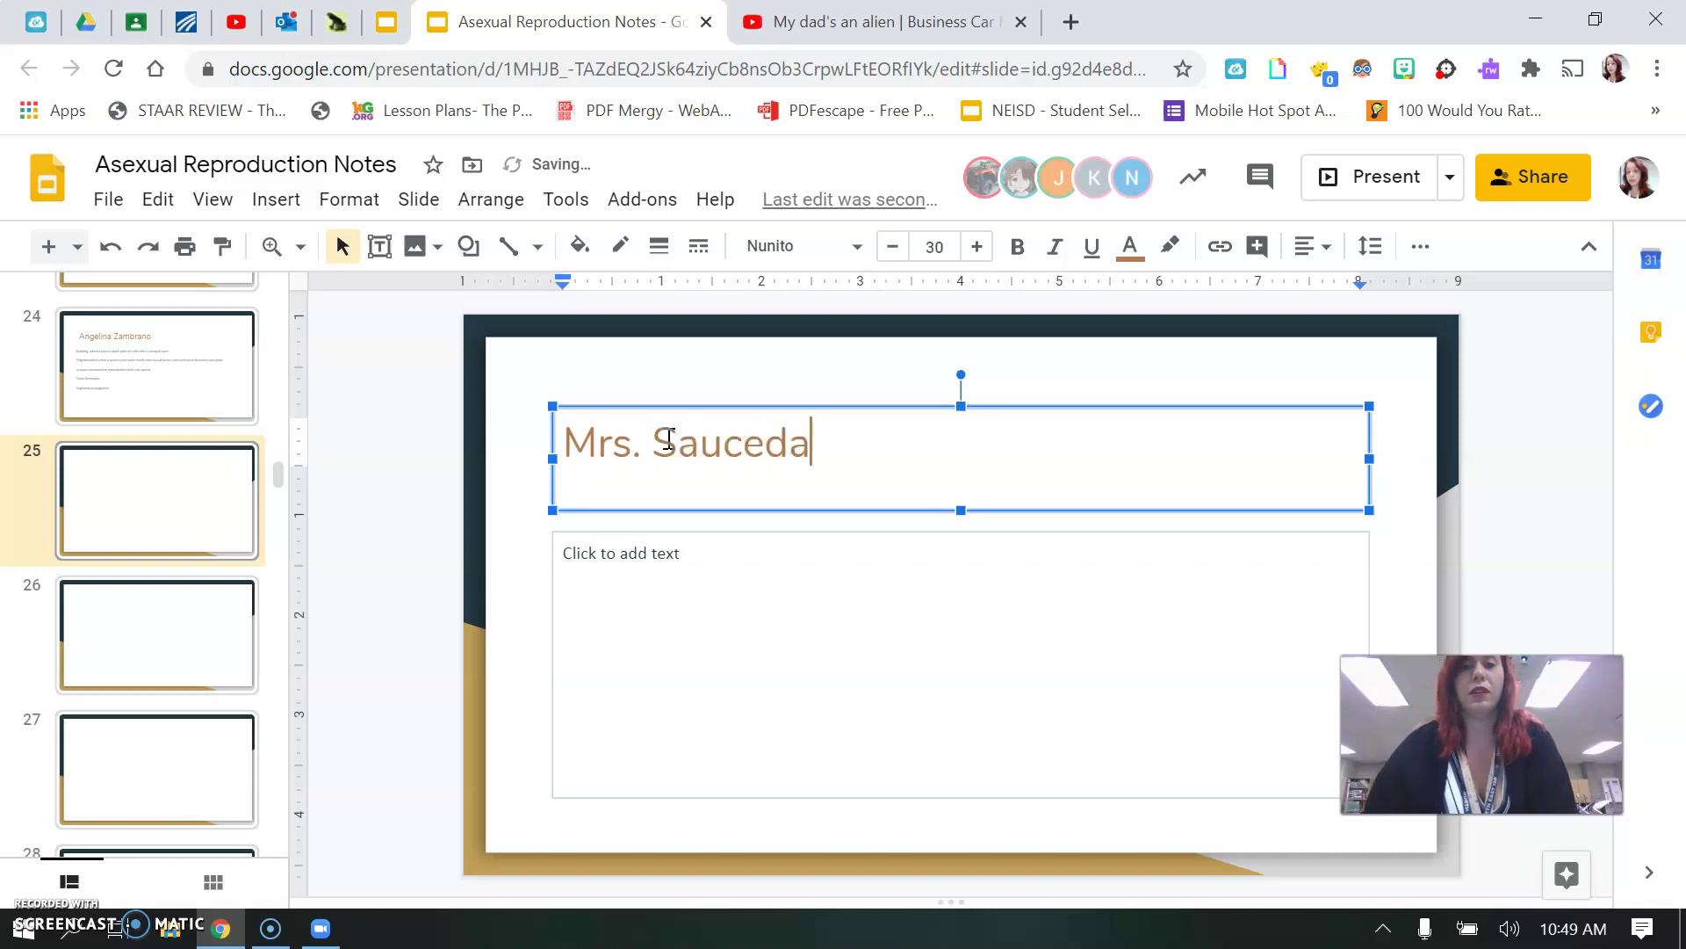
{"action": "type", "text": "s. Sauceda"}
- Paste the five reproduction topics into slide 25's body placeholder
{"action": "left_click", "coordinate": [648, 578]}
{"action": "right_click", "coordinate": [650, 584]}
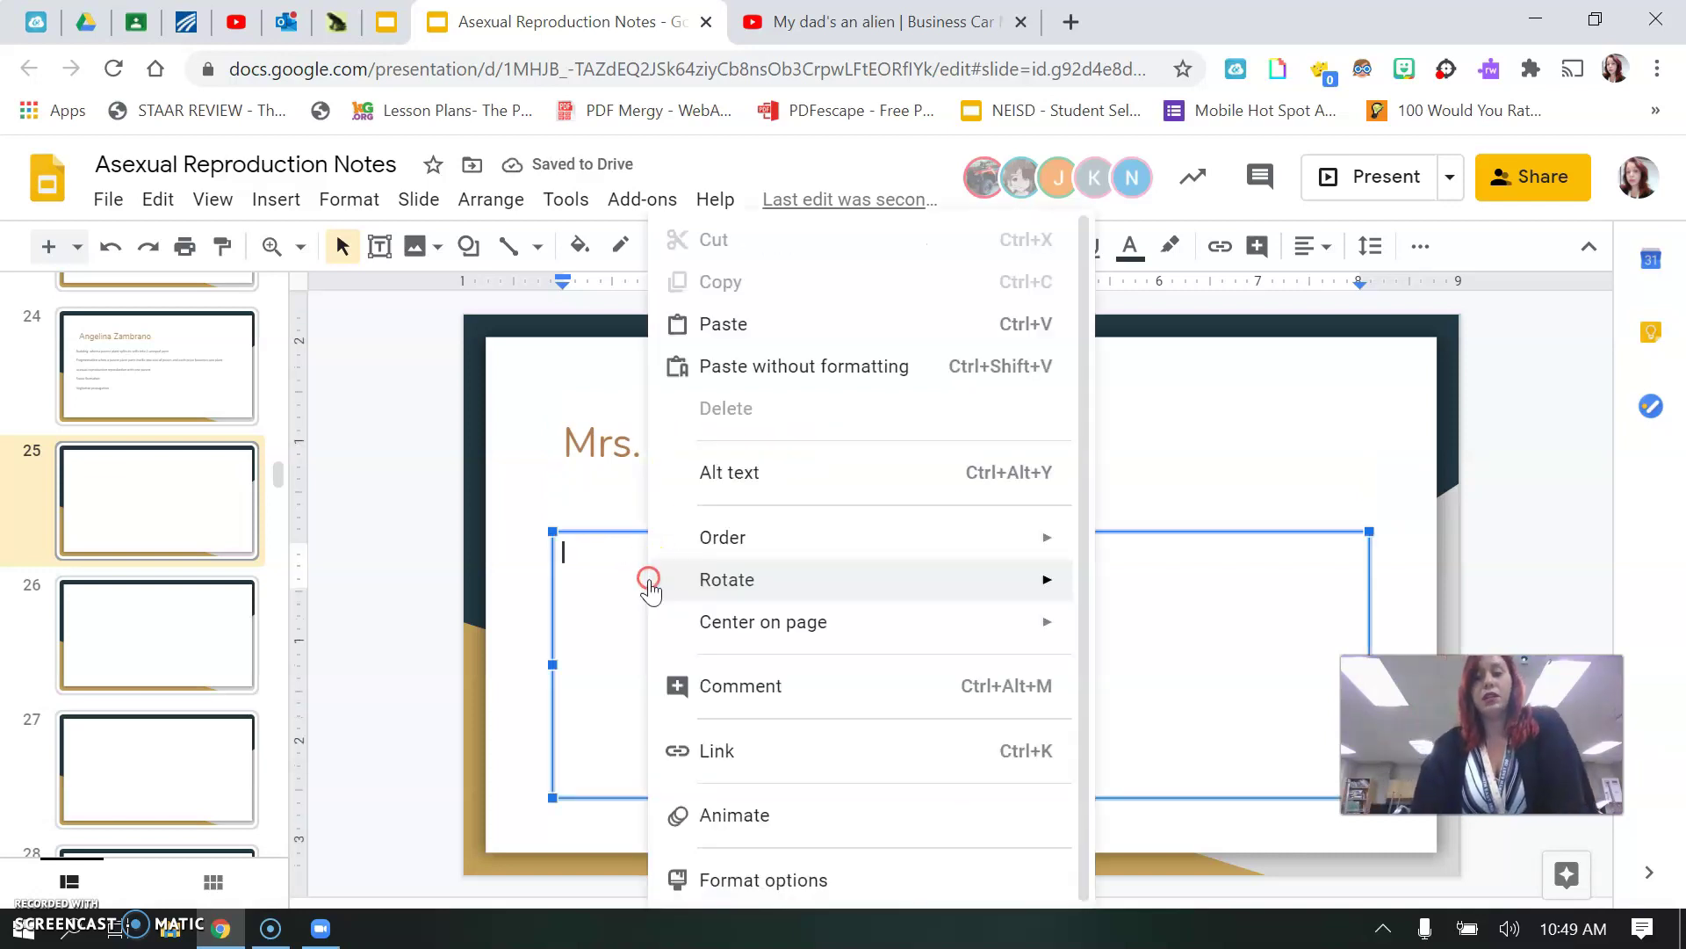
{"action": "mouse_move", "coordinate": [650, 584]}
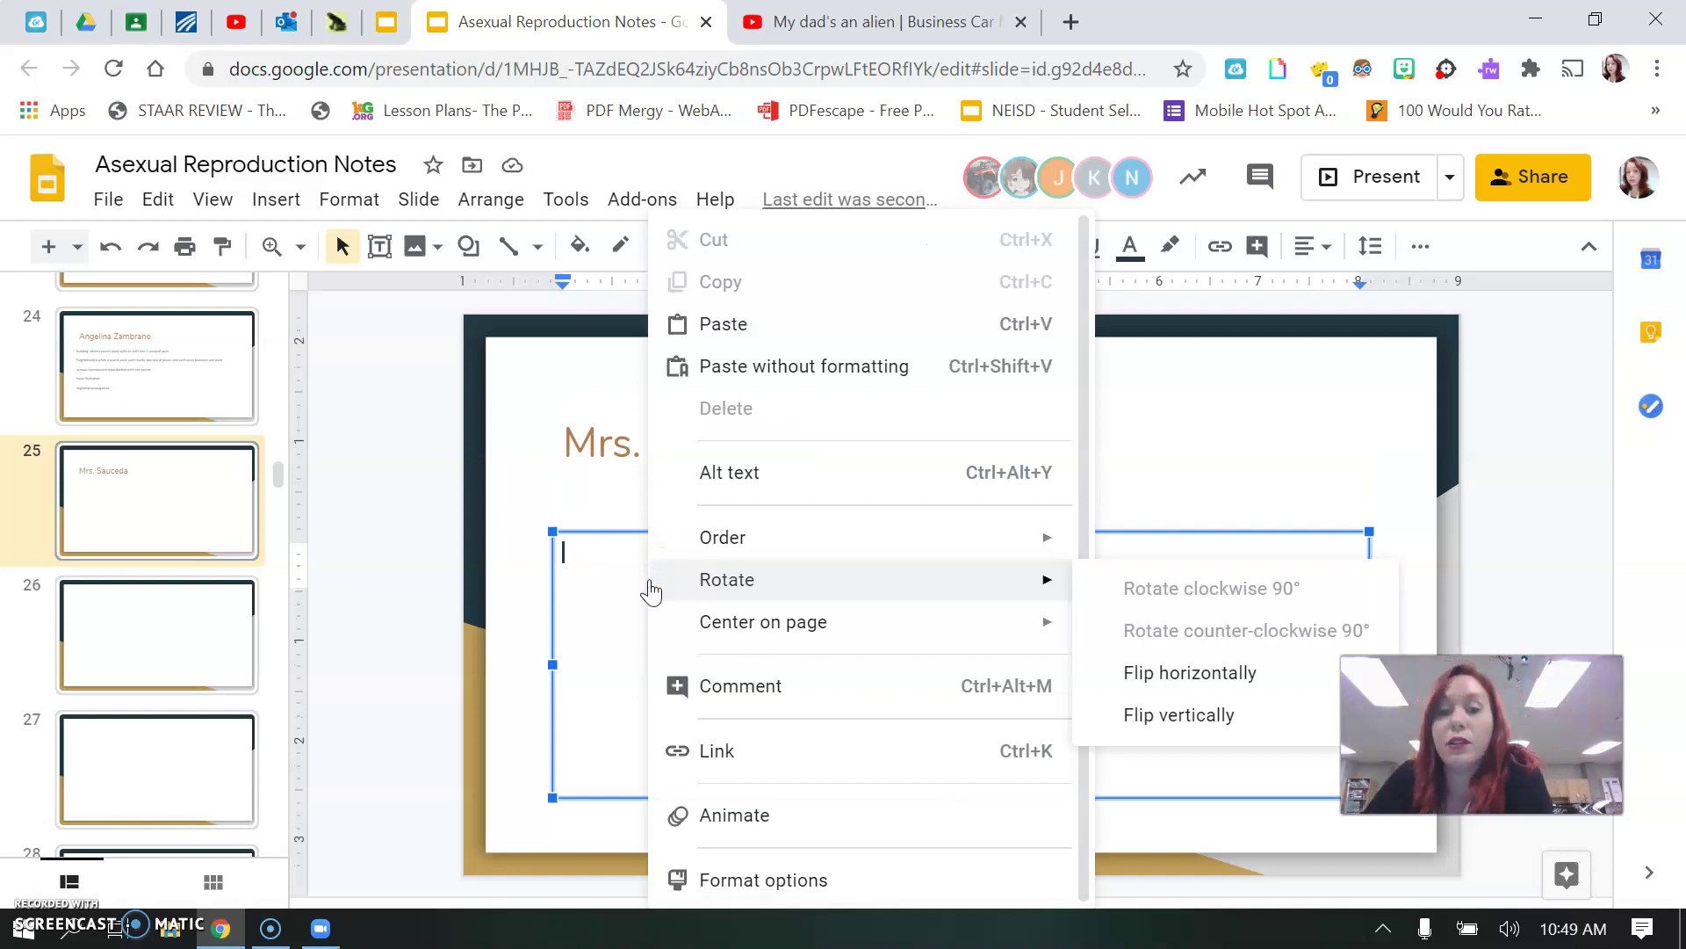
{"action": "left_click", "coordinate": [723, 324]}
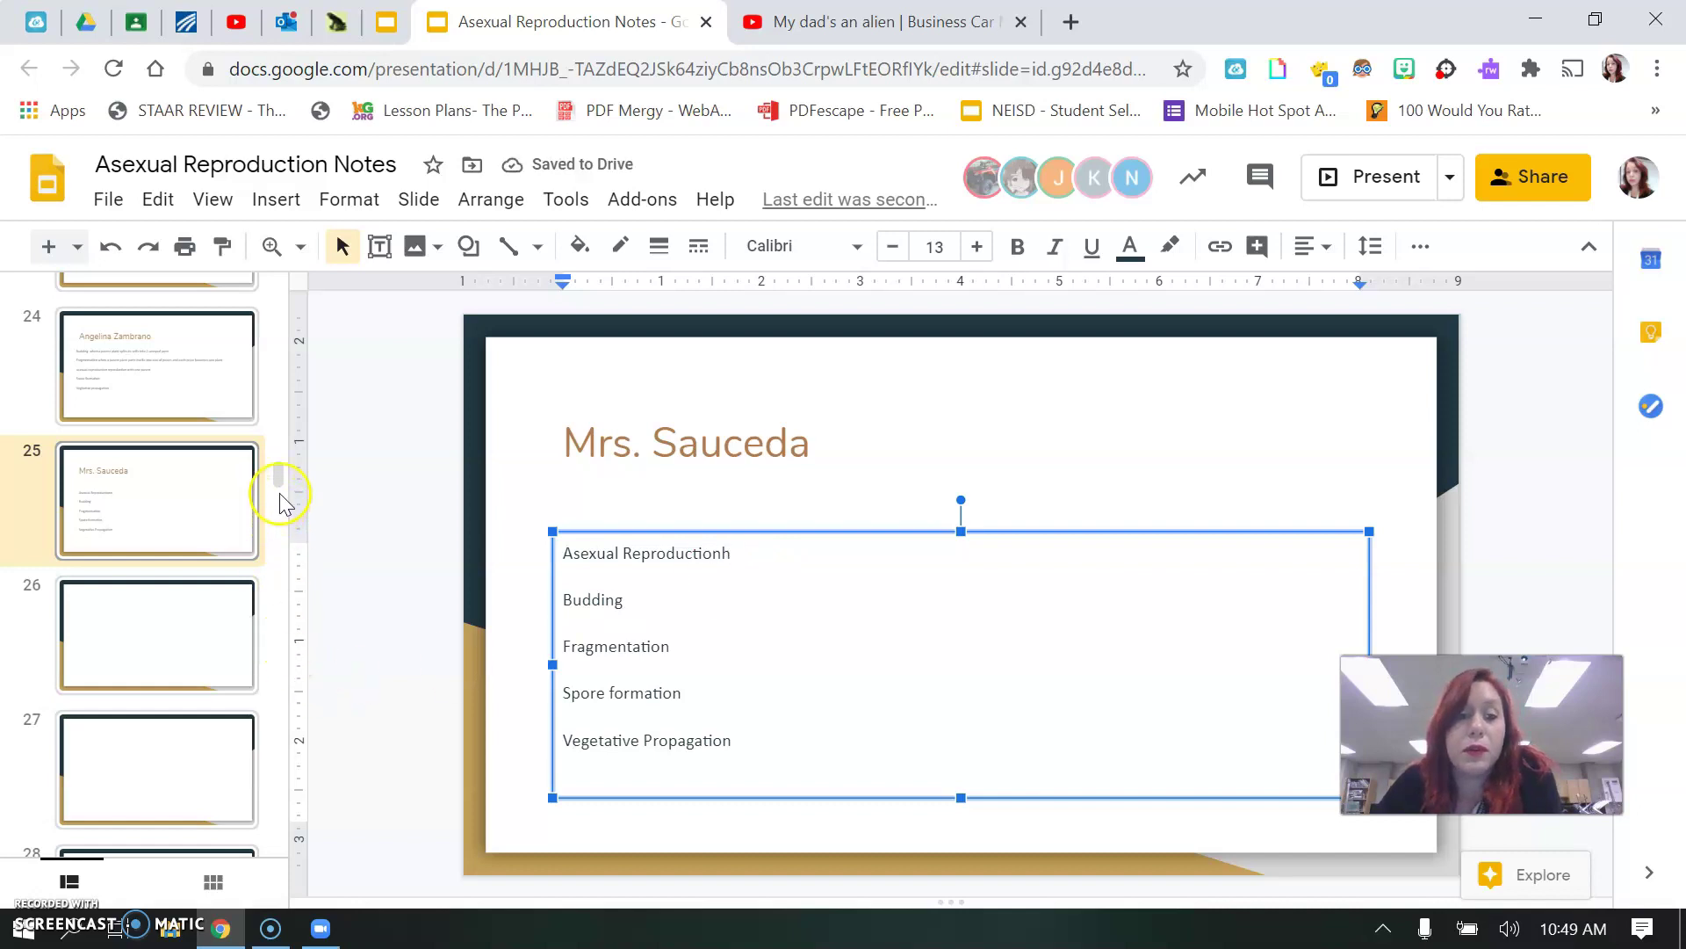
- Scroll the filmstrip back to the top and return to the Classroom assignment page
{"action": "left_click_drag", "start_coordinate": [279, 479], "coordinate": [281, 280]}
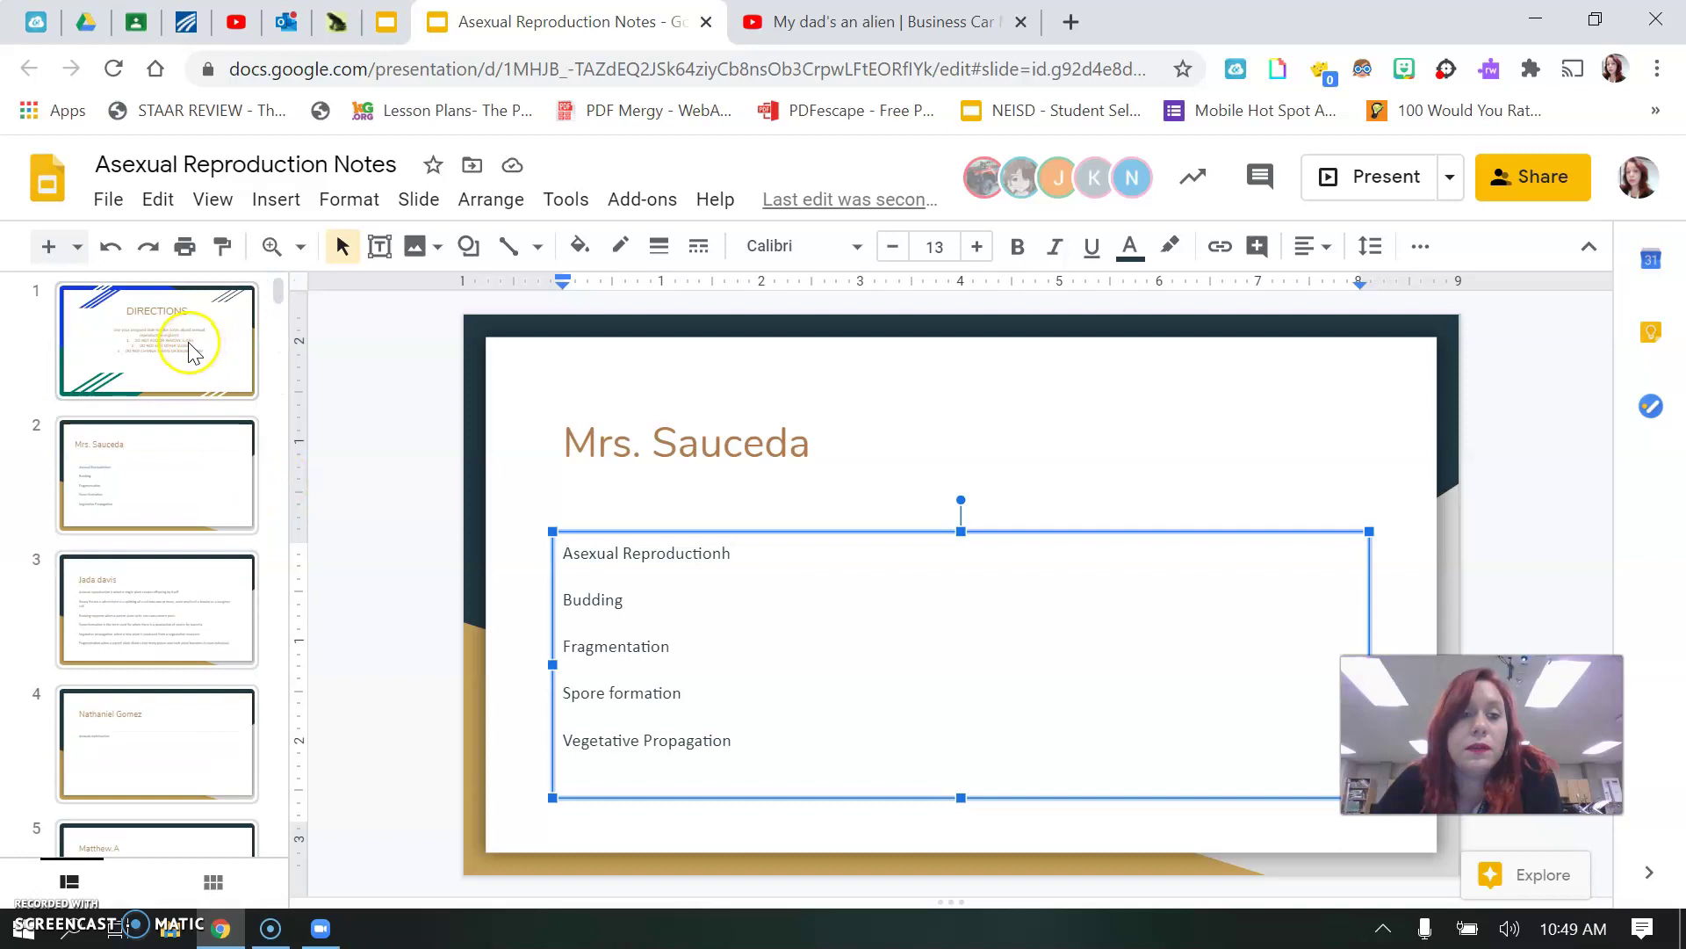
{"action": "left_click", "coordinate": [150, 37]}
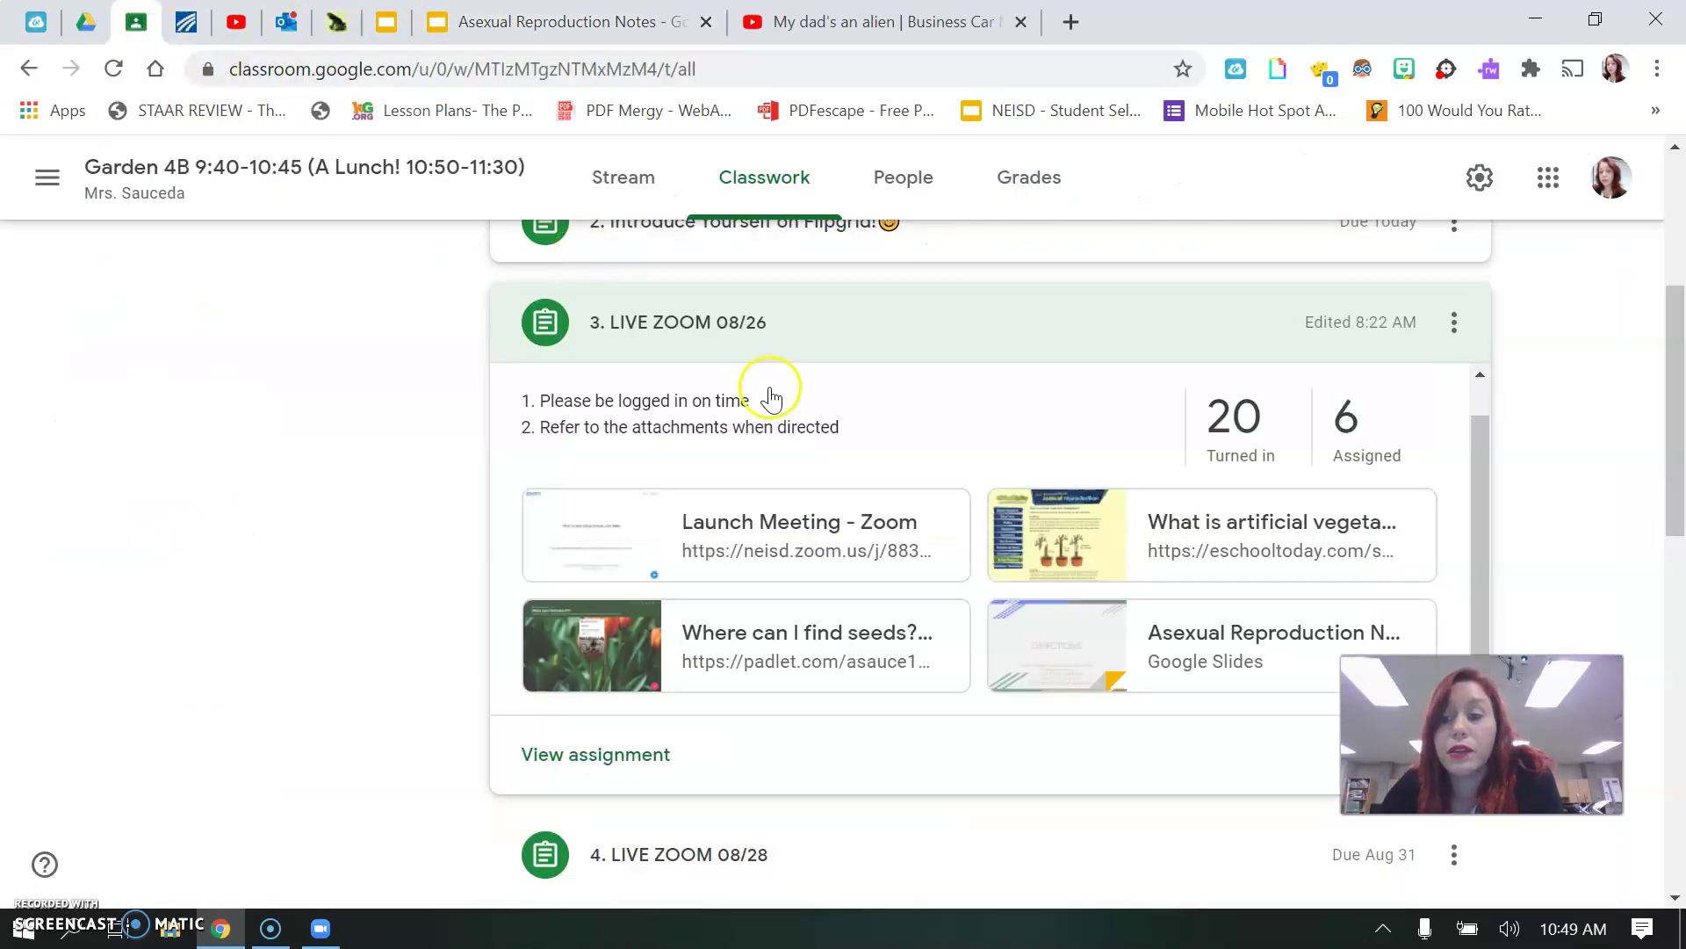
- Open the vegetative propagation reading, go to What is Asexual Reproduction, then return to the deck
{"action": "left_click", "coordinate": [1179, 536]}
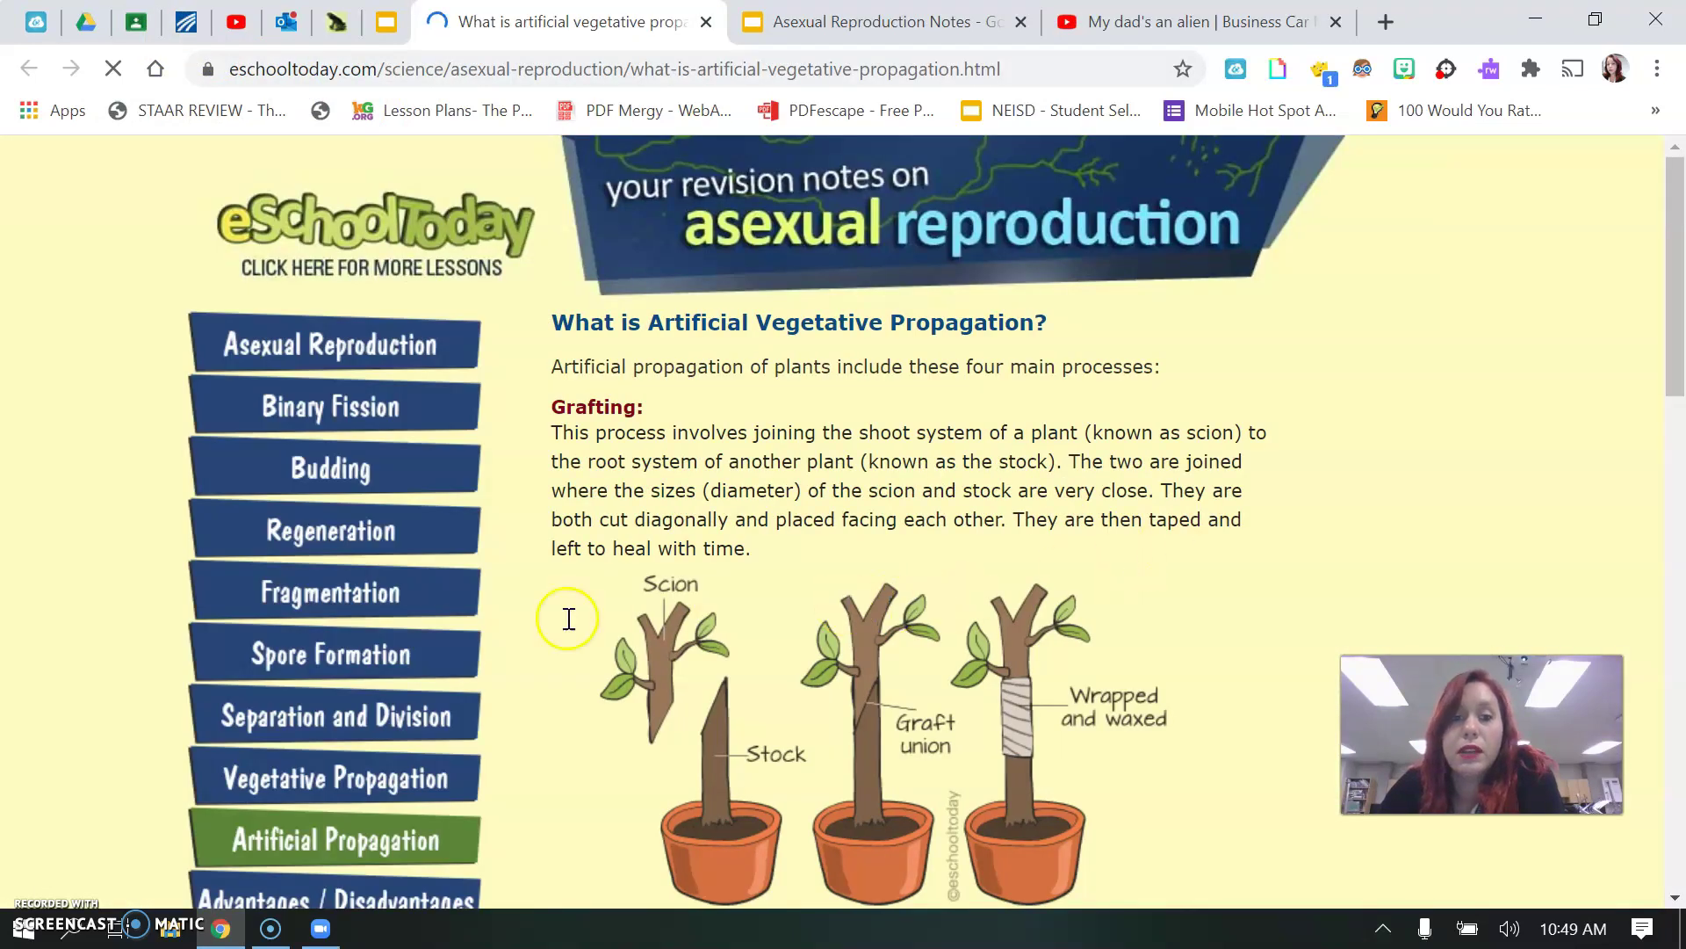
{"action": "left_click", "coordinate": [354, 357]}
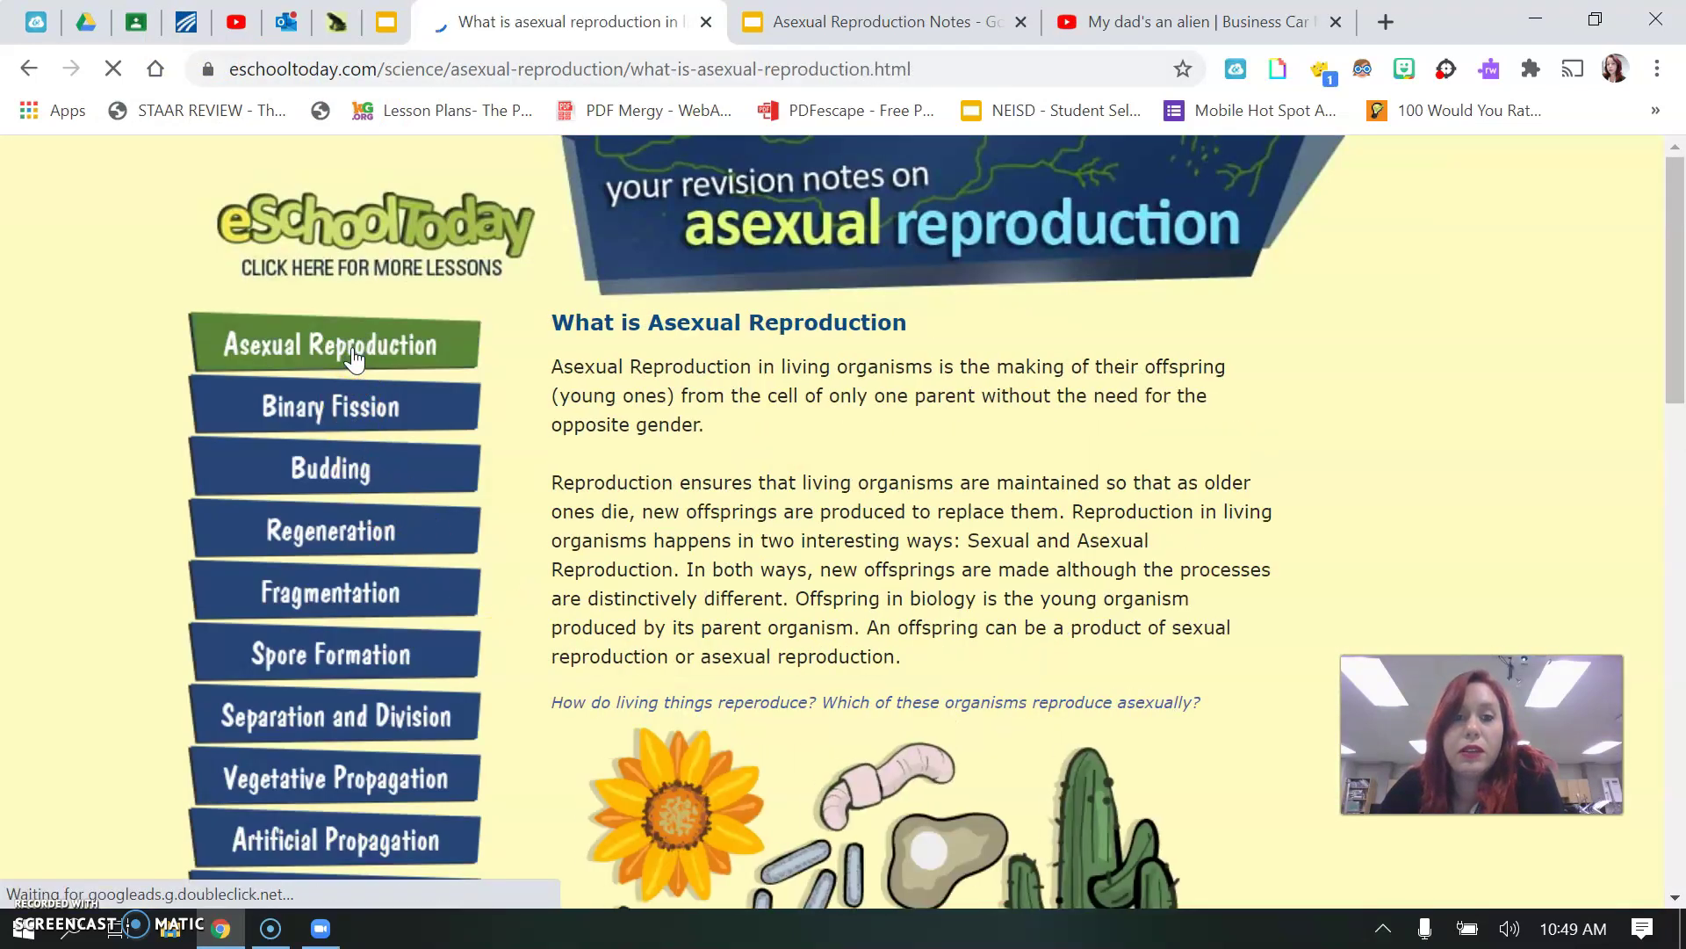
{"action": "left_click", "coordinate": [878, 22]}
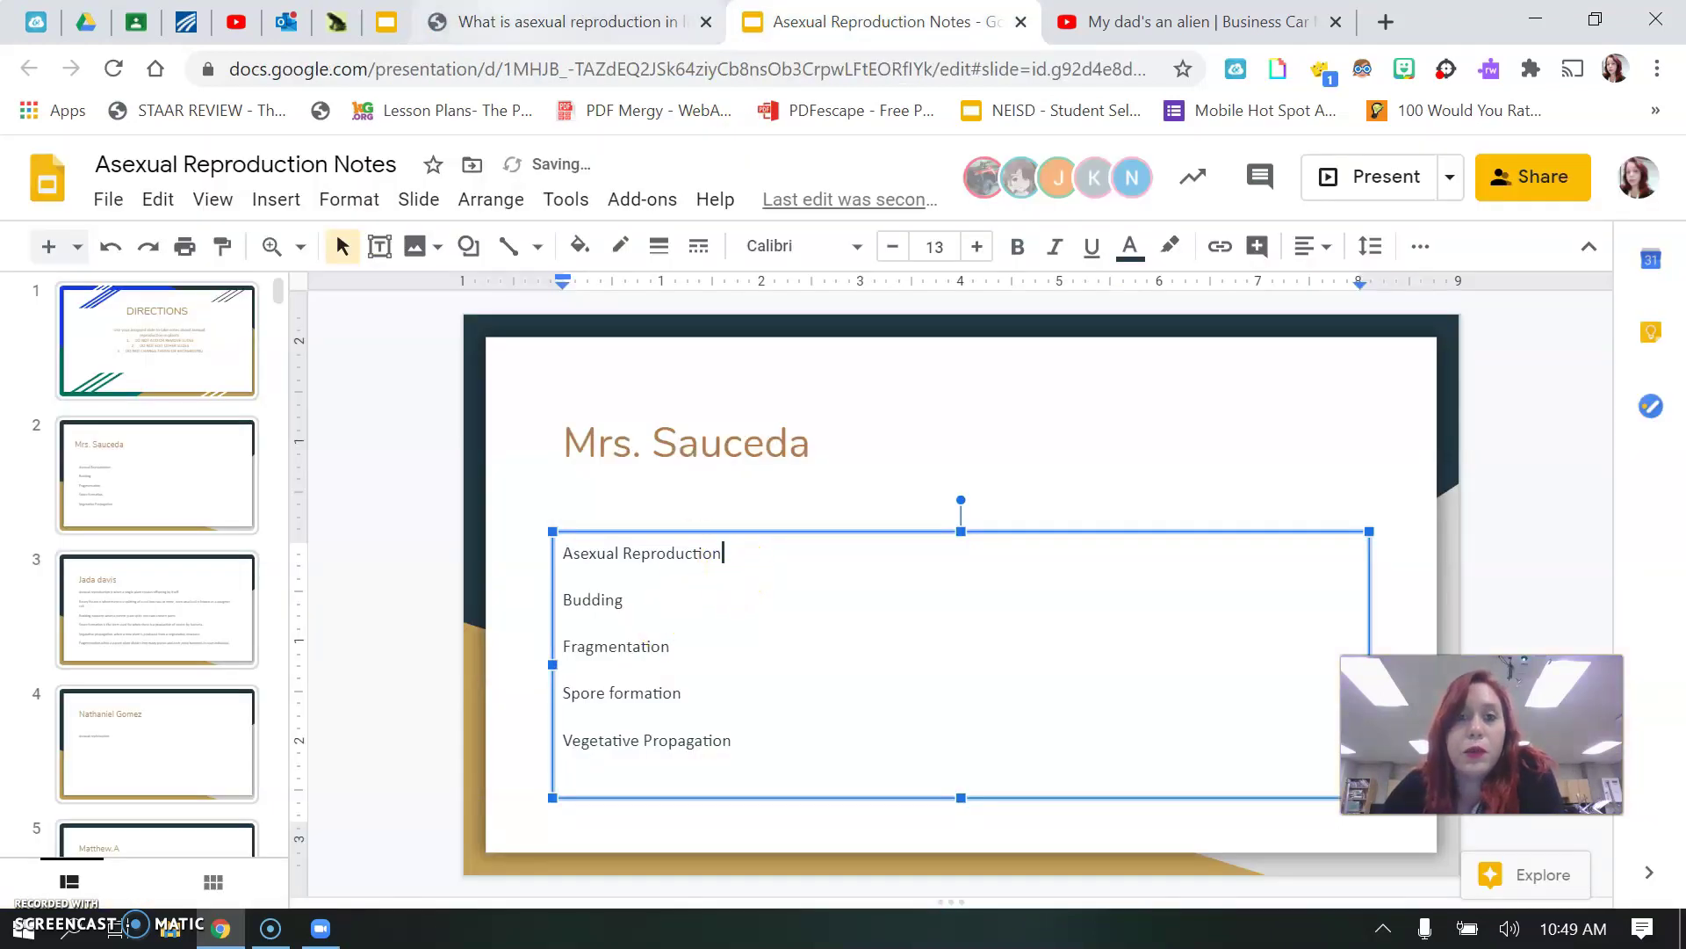
{"action": "left_click", "coordinate": [566, 22]}
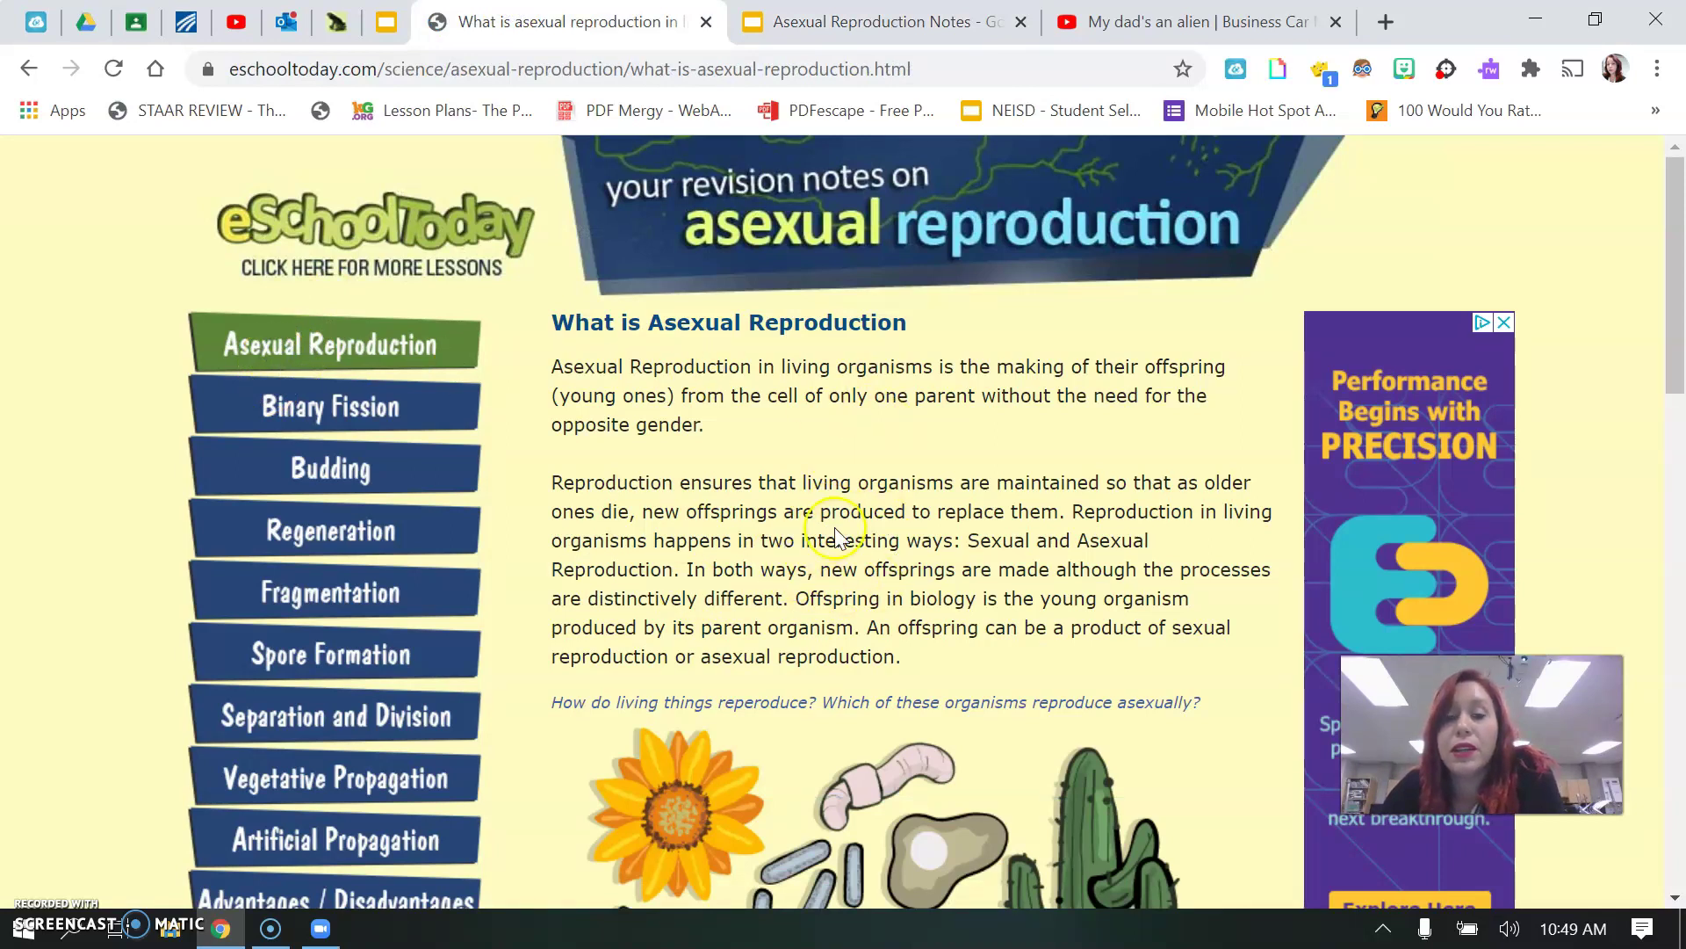
{"action": "left_click", "coordinate": [845, 21]}
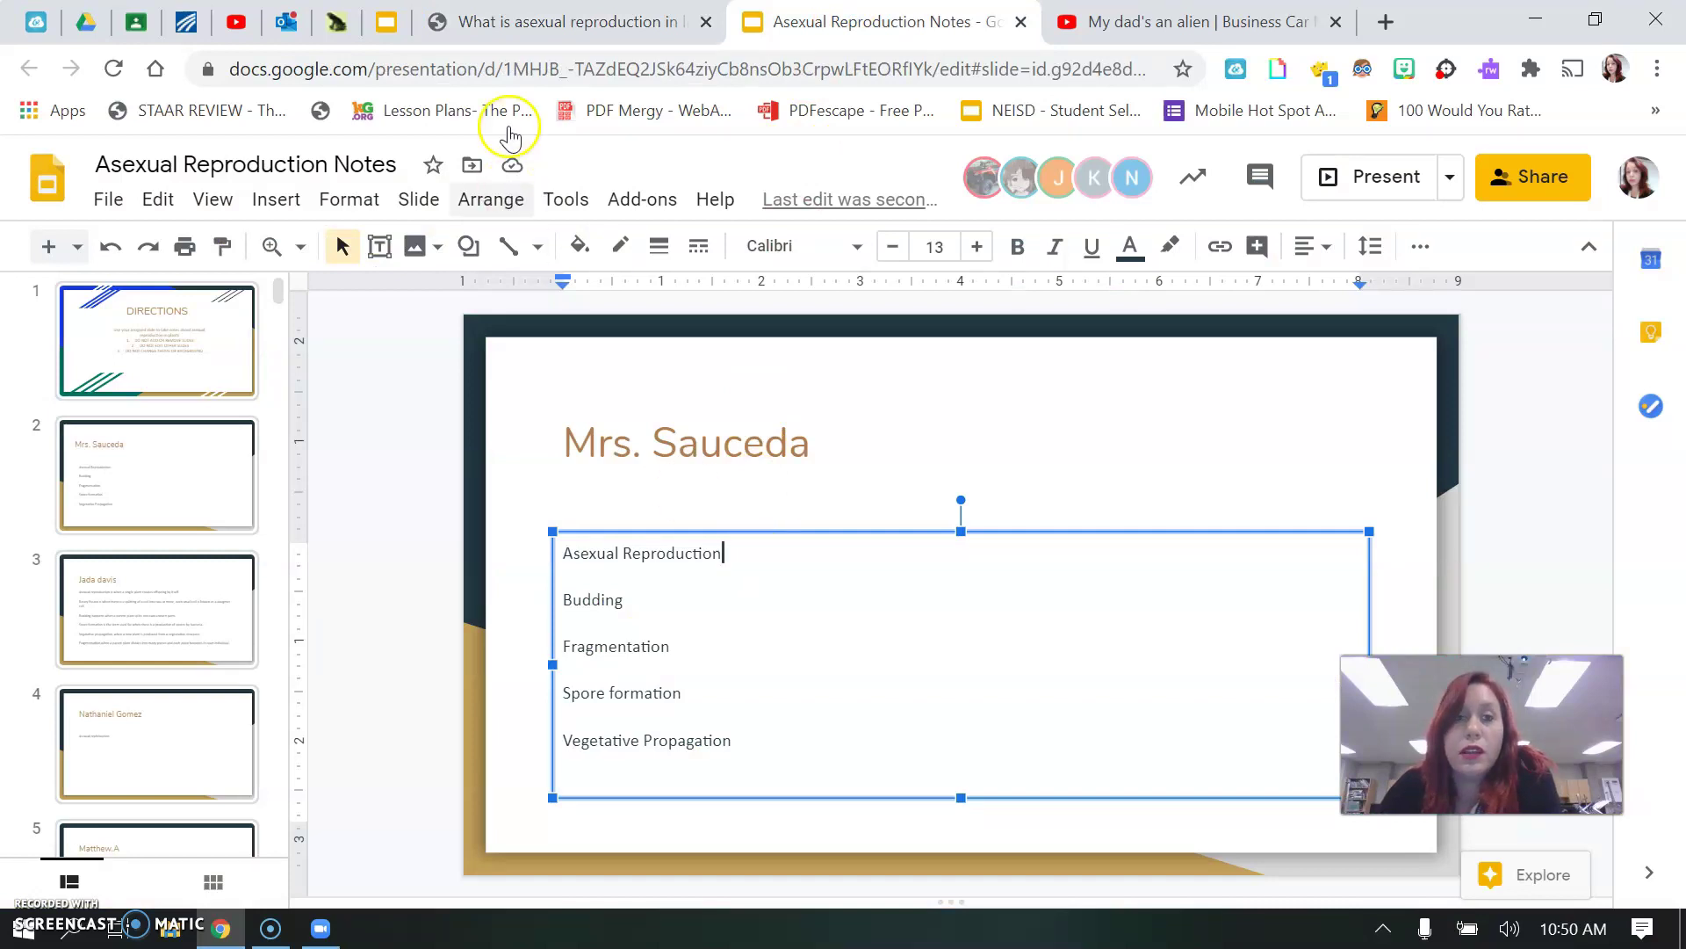
- Check the eSchoolToday Budding page, then go back to the notes slides
{"action": "left_click", "coordinate": [505, 24]}
{"action": "left_click", "coordinate": [313, 463]}
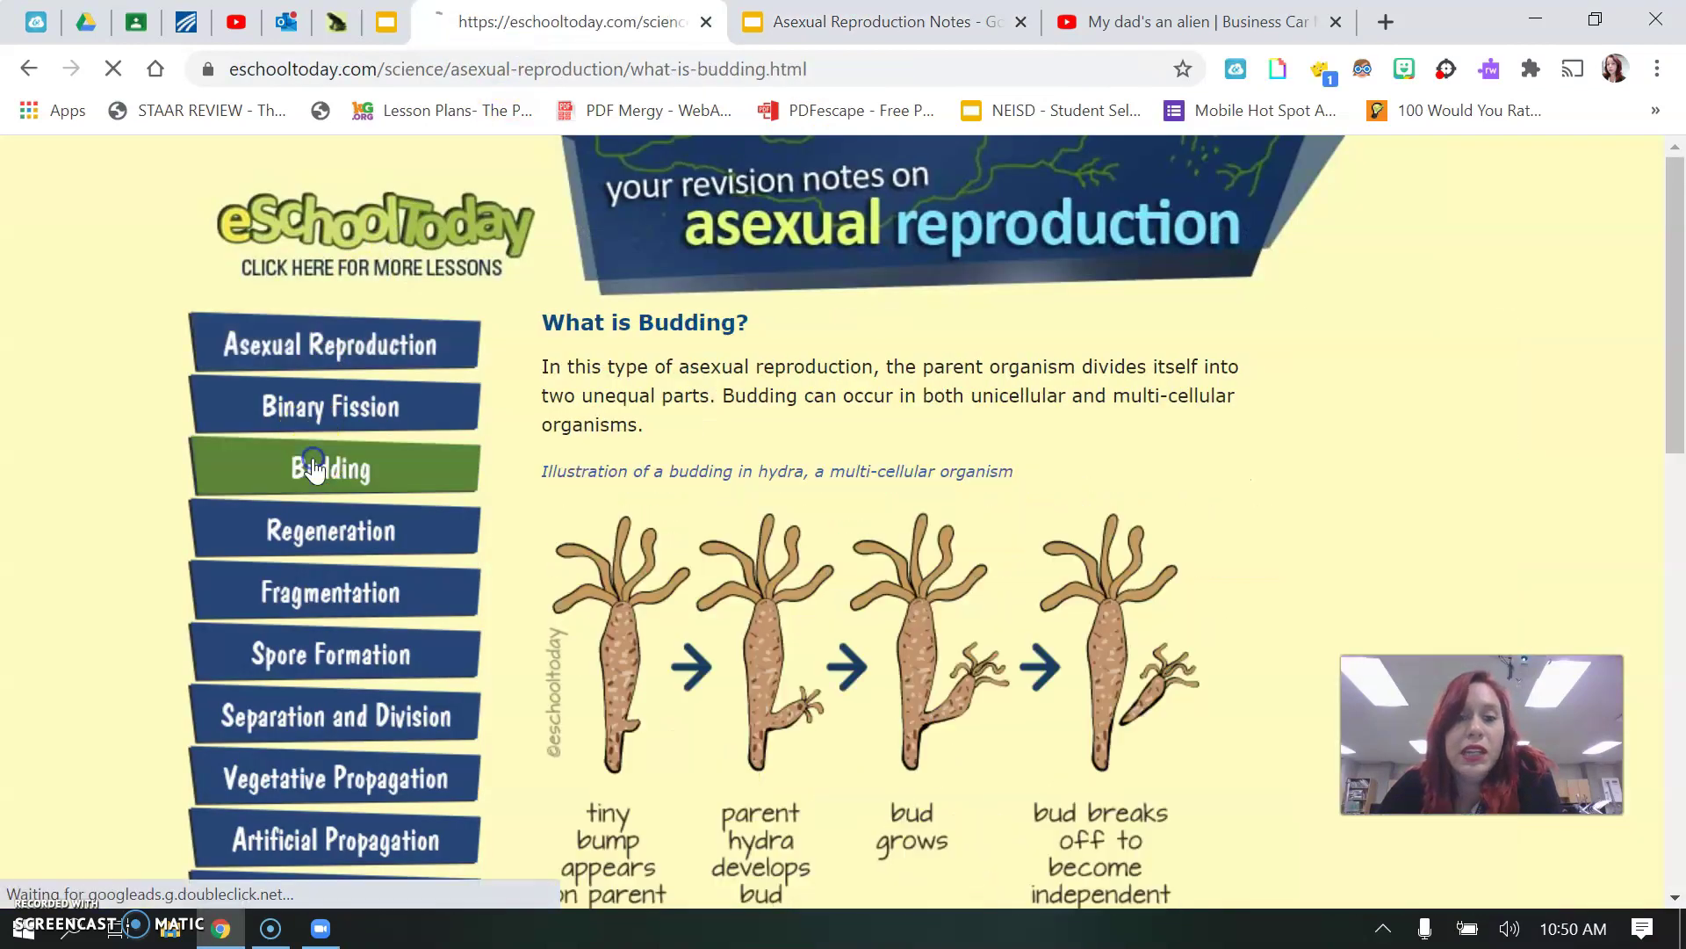
{"action": "left_click", "coordinate": [856, 22]}
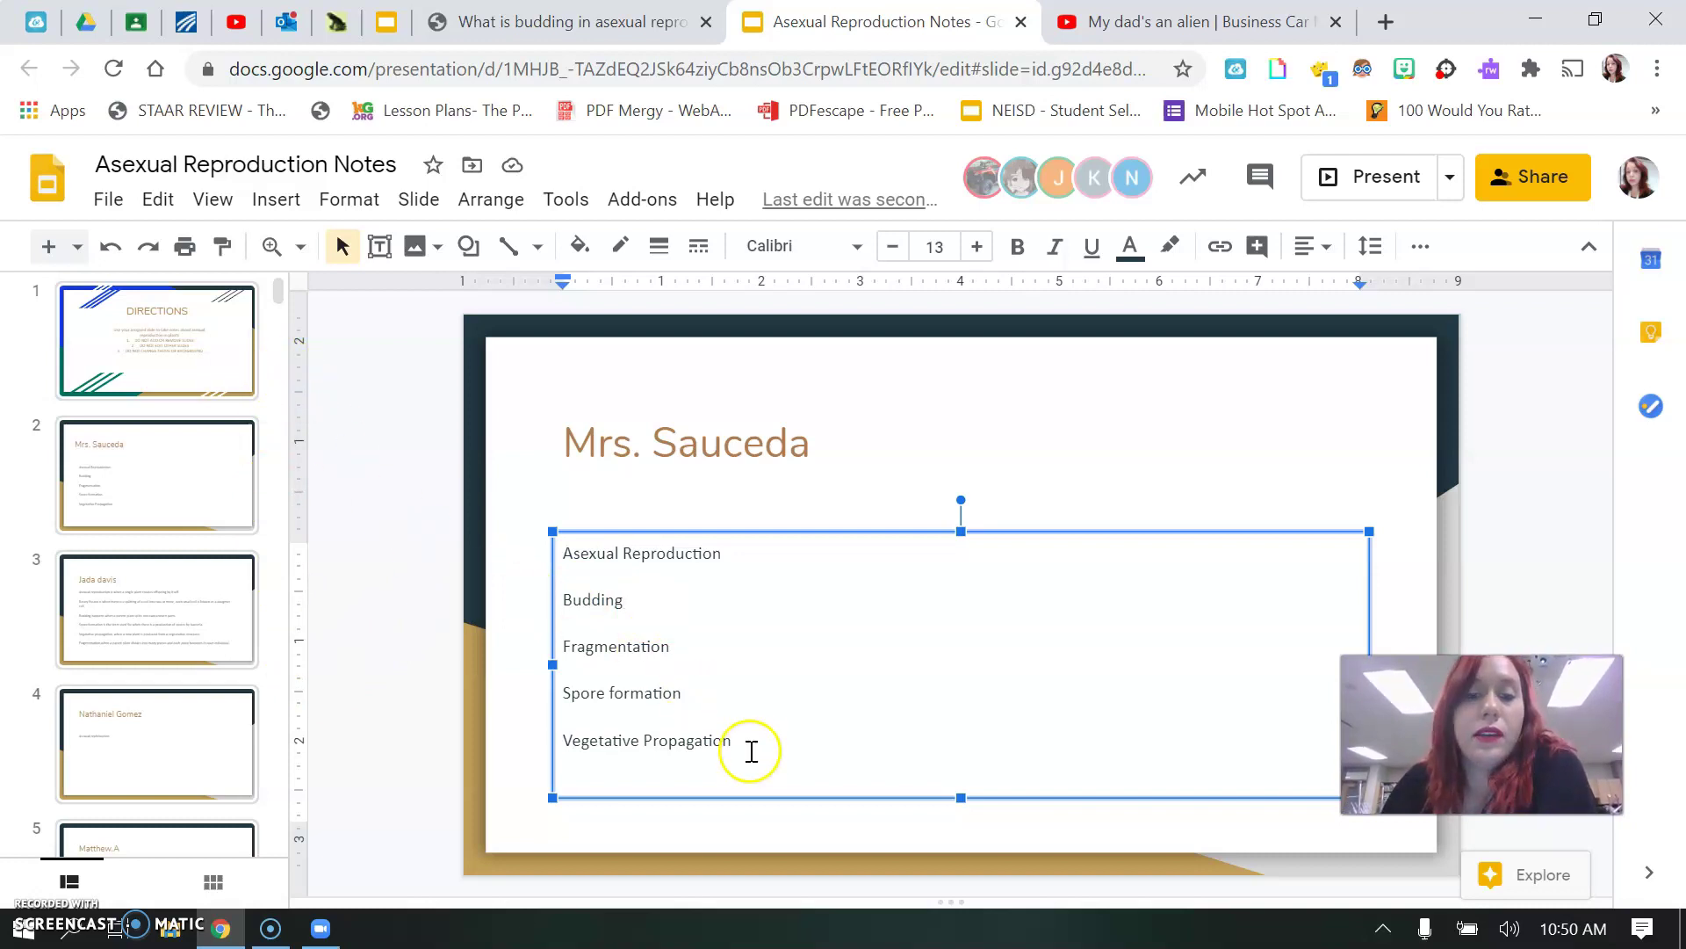
- Delete slide 2's topic list and title boxes, then show the Directions slide
{"action": "left_click", "coordinate": [688, 525]}
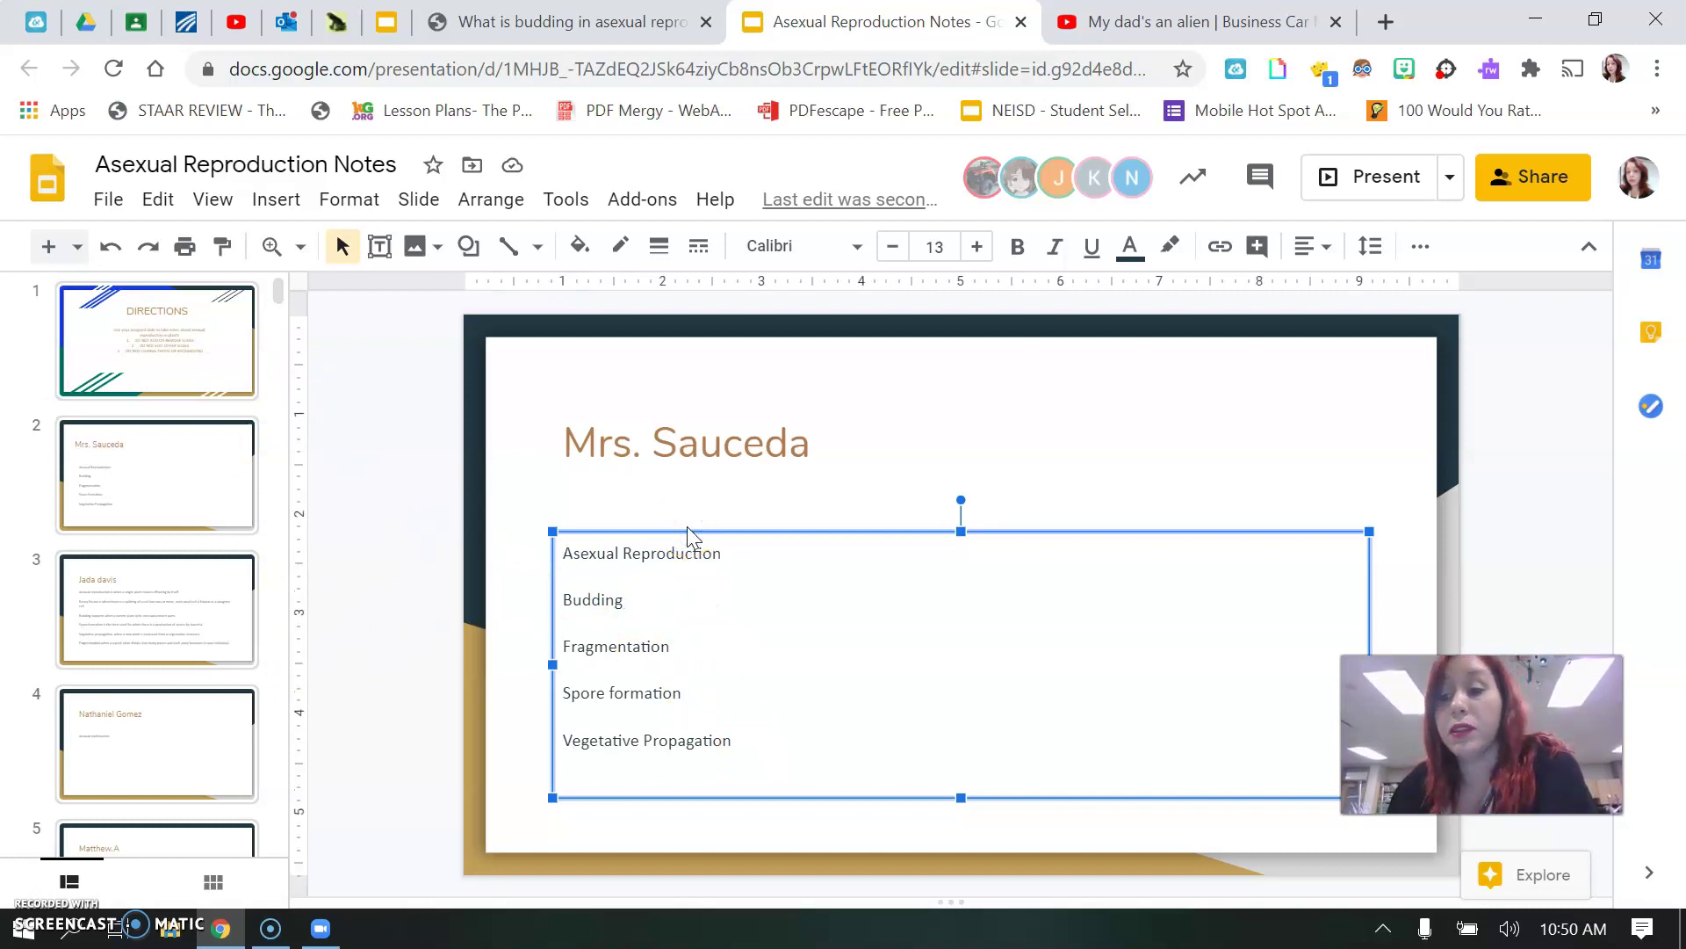
{"action": "key", "text": "Delete"}
{"action": "left_click", "coordinate": [603, 490]}
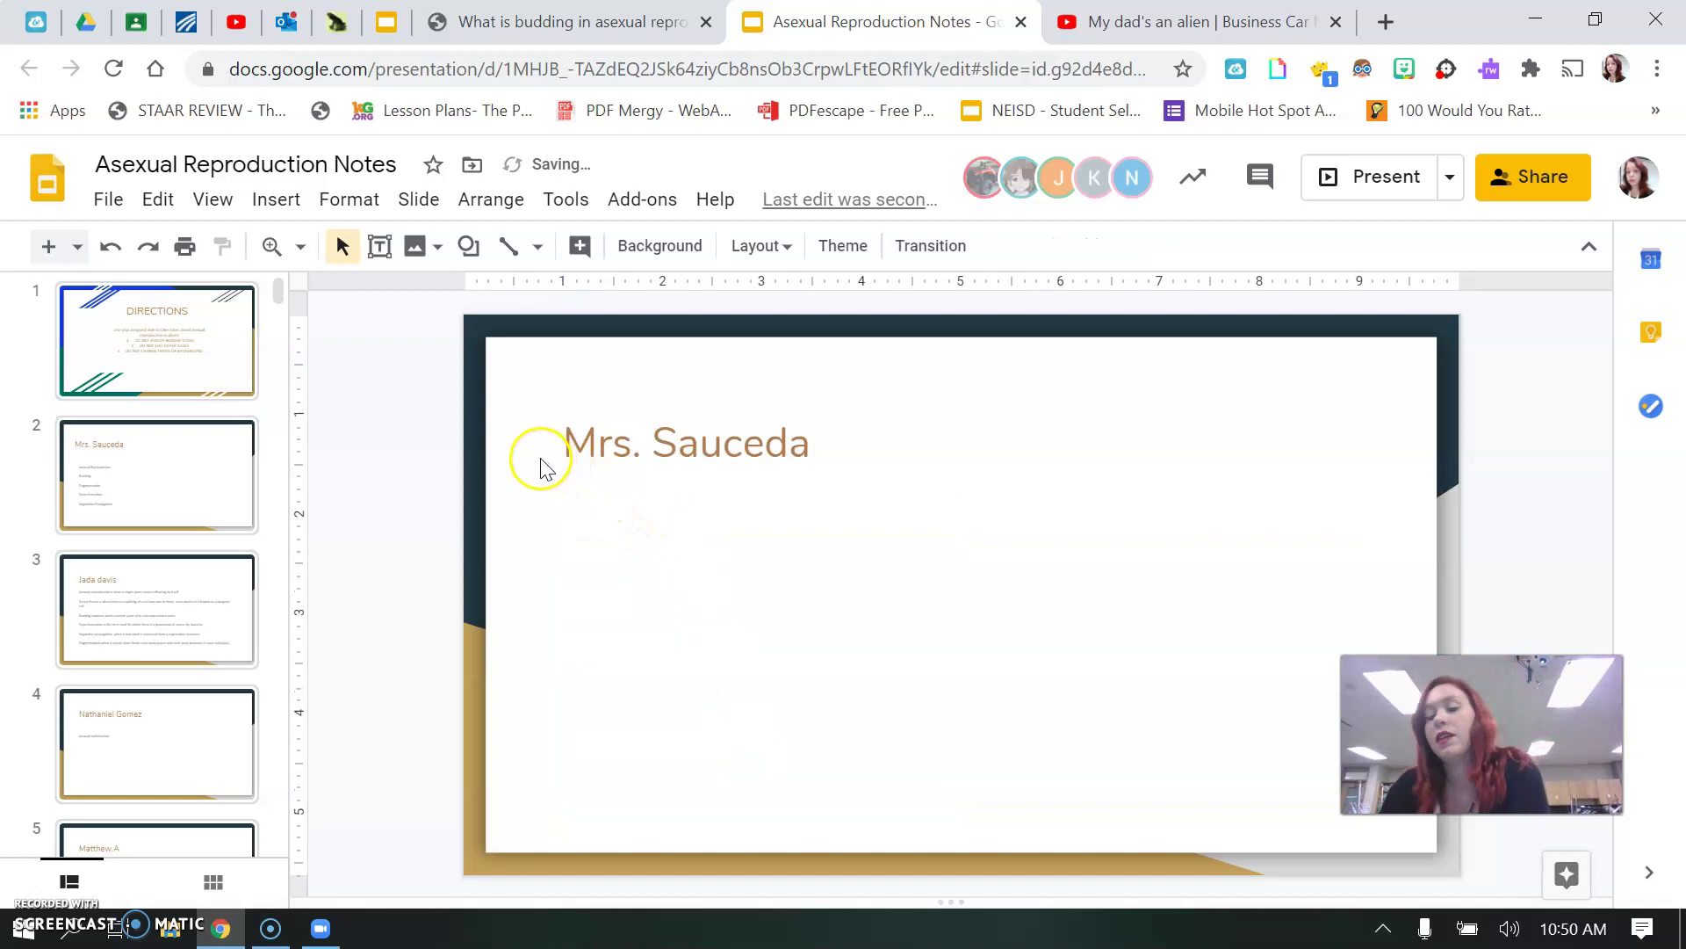
{"action": "left_click", "coordinate": [590, 450]}
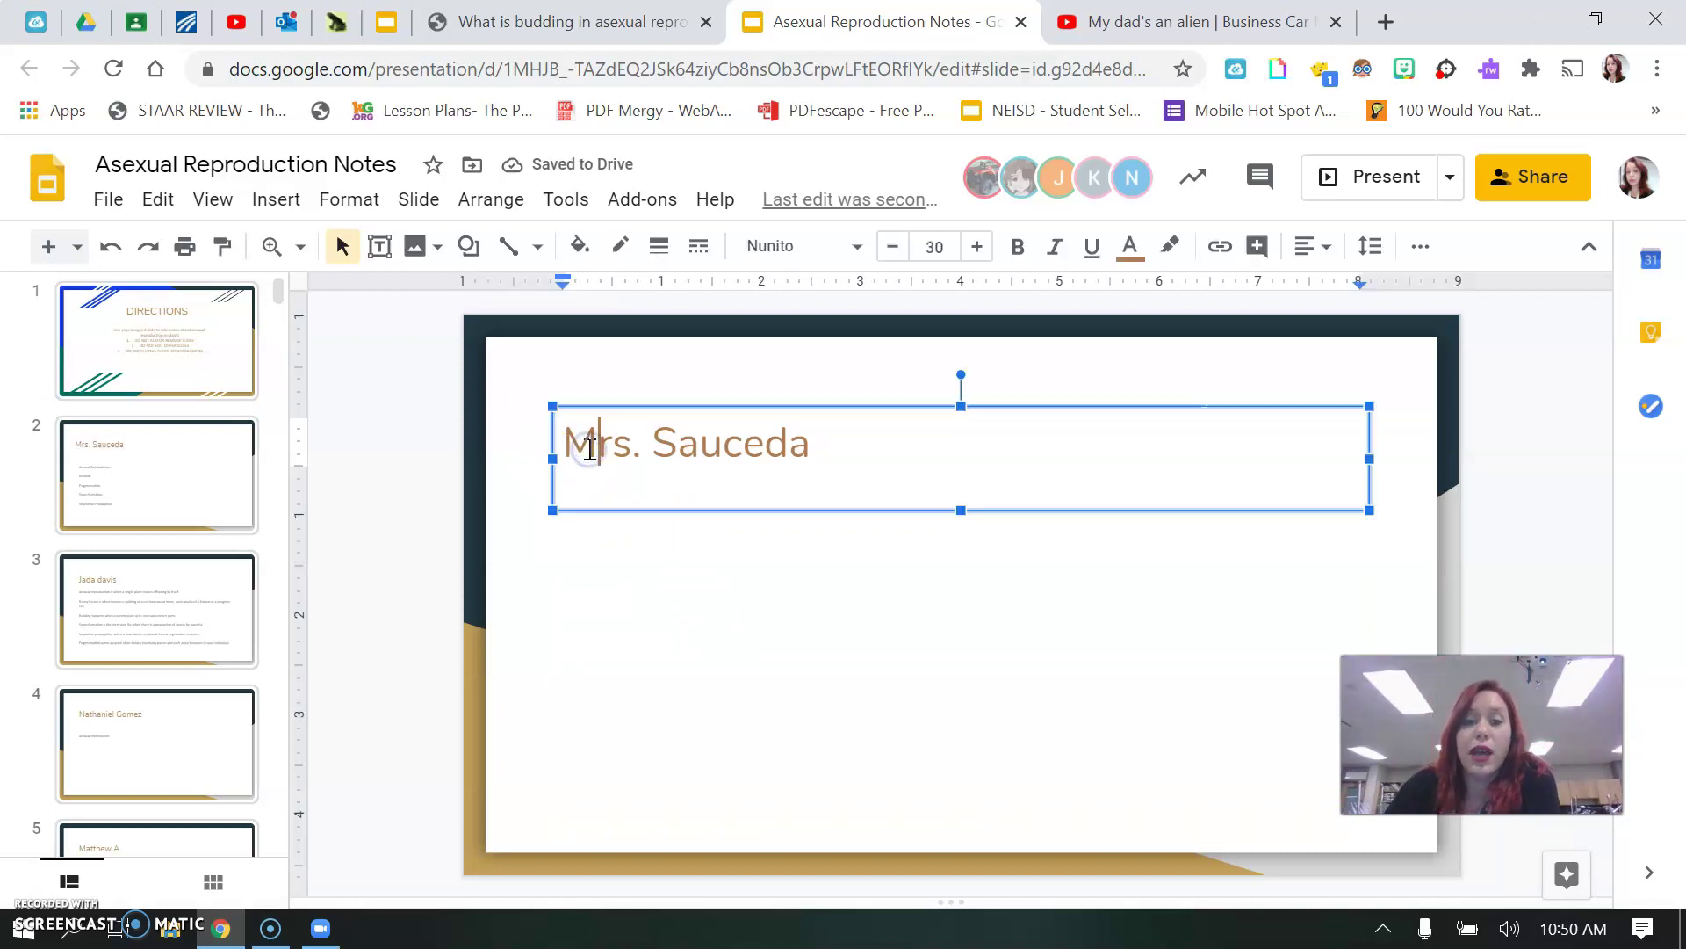
{"action": "left_click", "coordinate": [608, 410]}
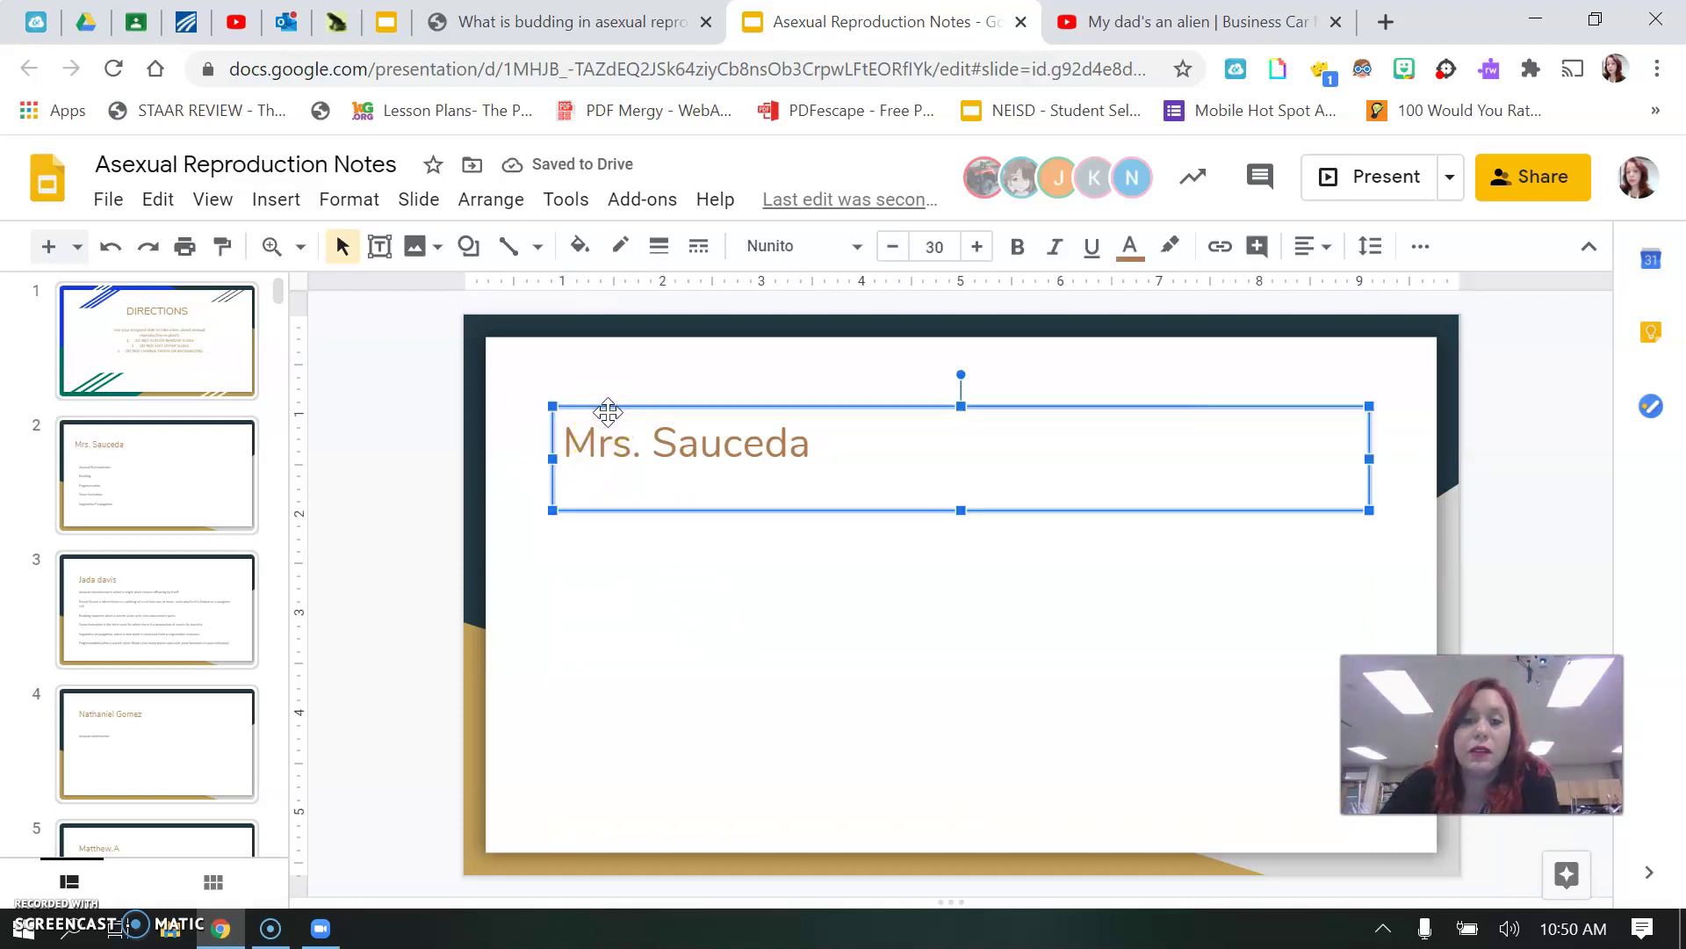
{"action": "key", "text": "Delete"}
{"action": "left_click", "coordinate": [183, 332]}
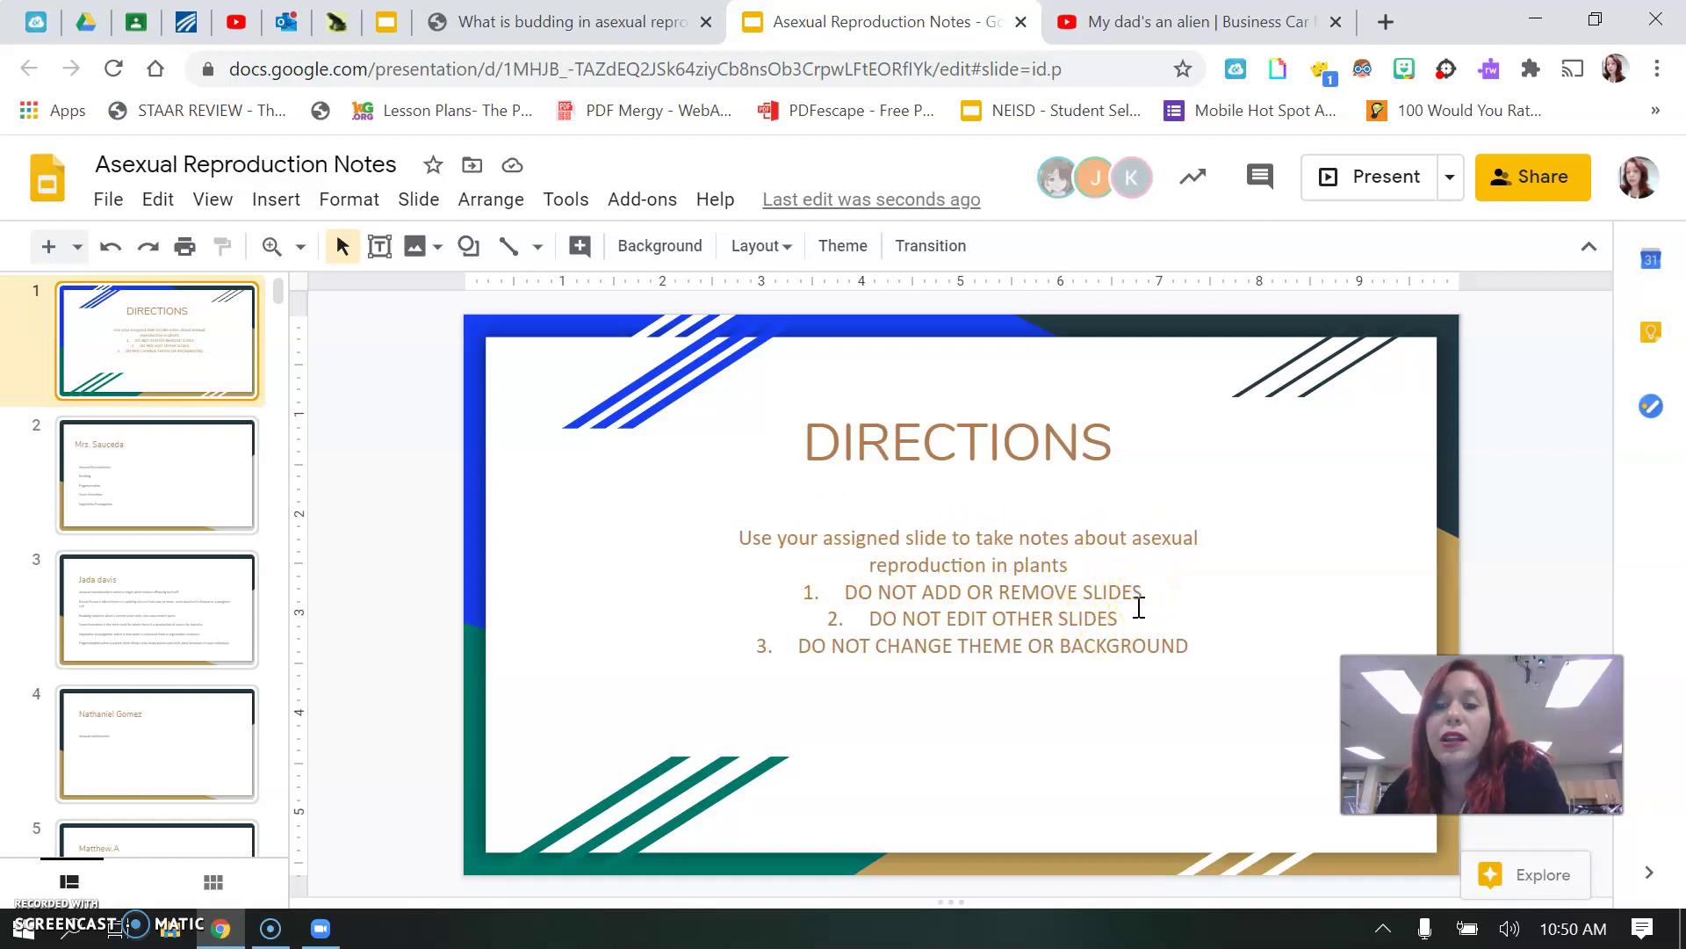
- Add rule 4 after rule 3: 'DO NOT COPY OR PASTE FROM ANOTHER STUDENT"S SLIDE'
{"action": "left_click", "coordinate": [1187, 635]}
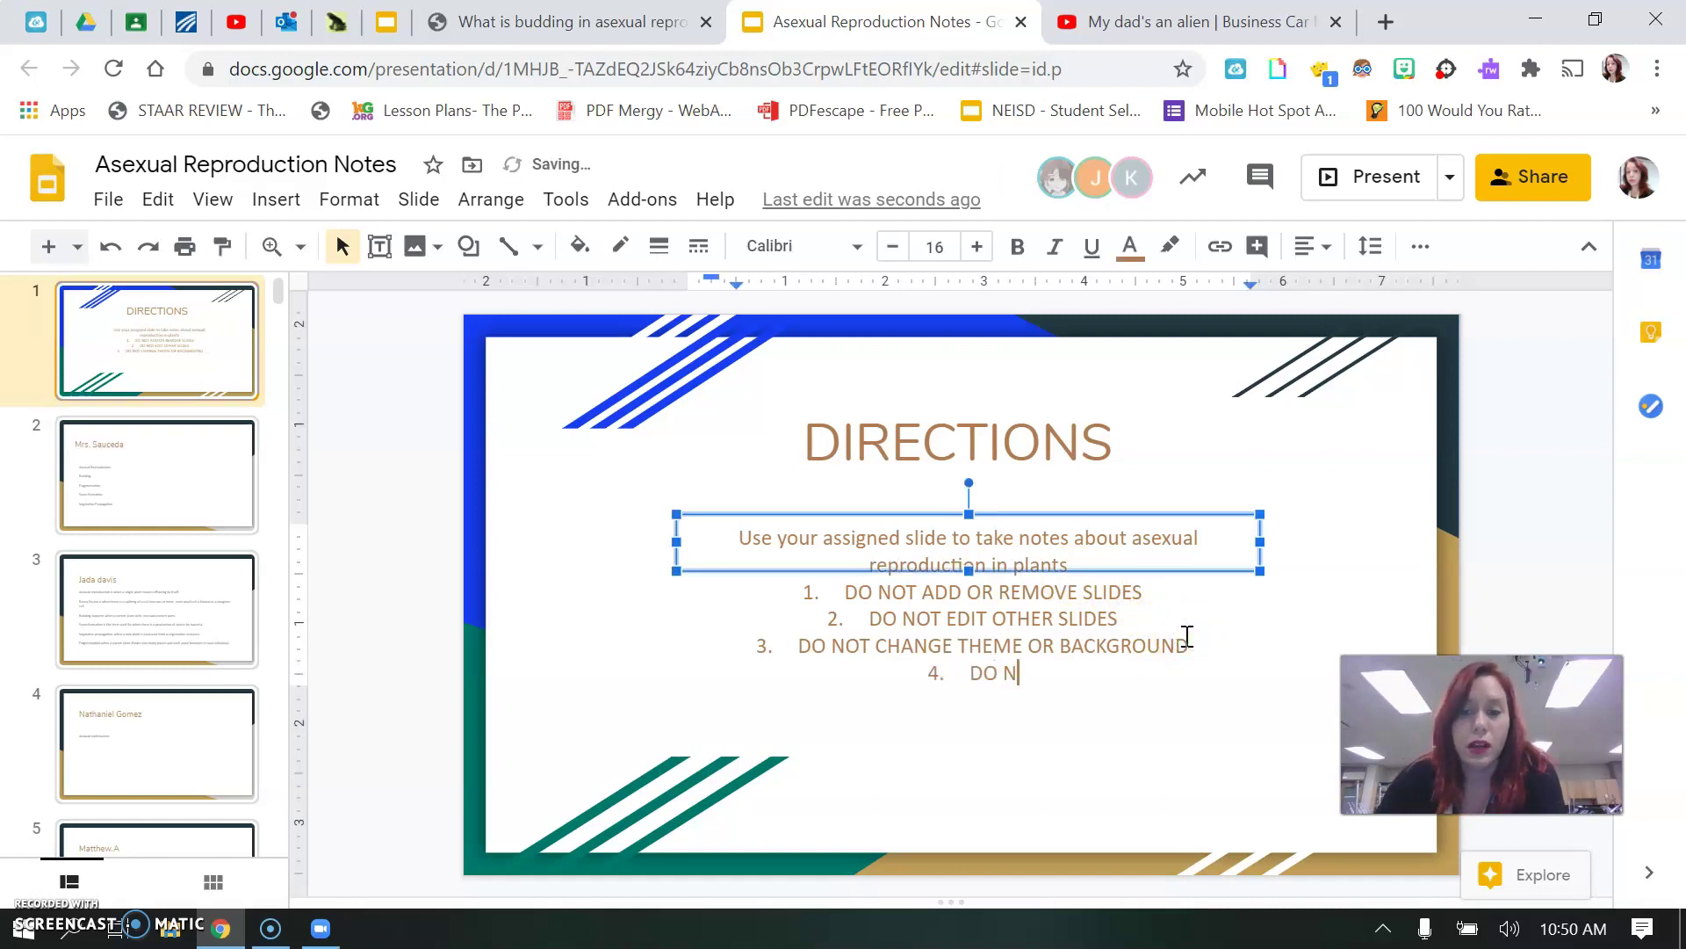
{"action": "type", "text": "DO NOT COPY OR "}
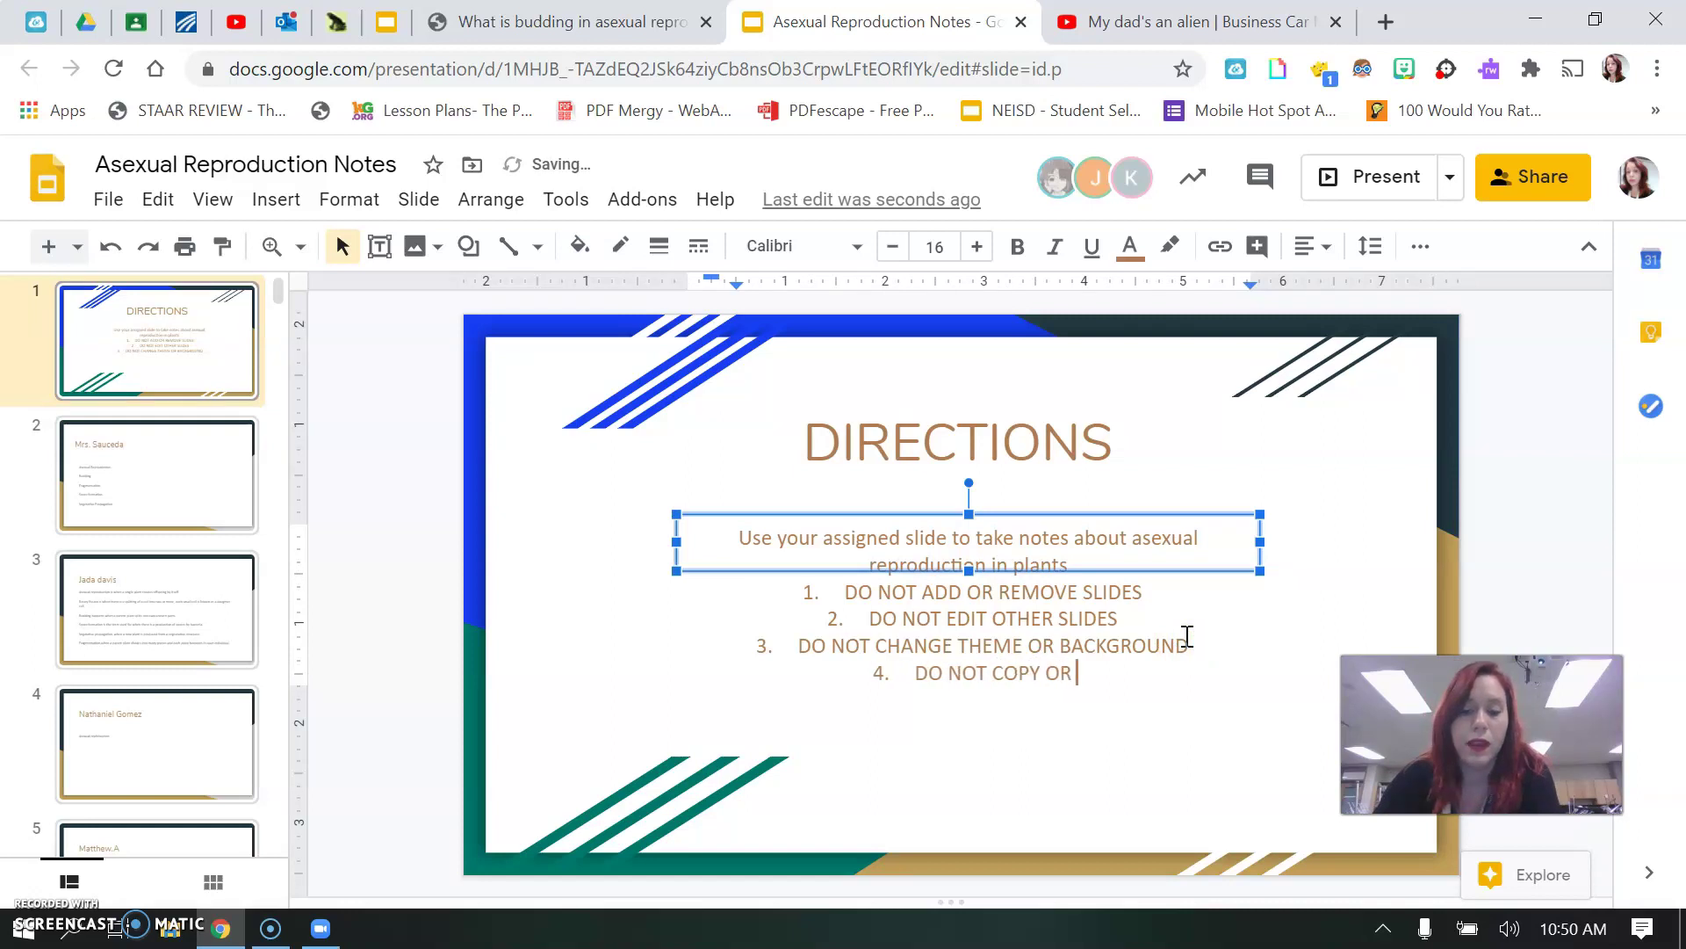
{"action": "type", "text": "PASTE FRO"}
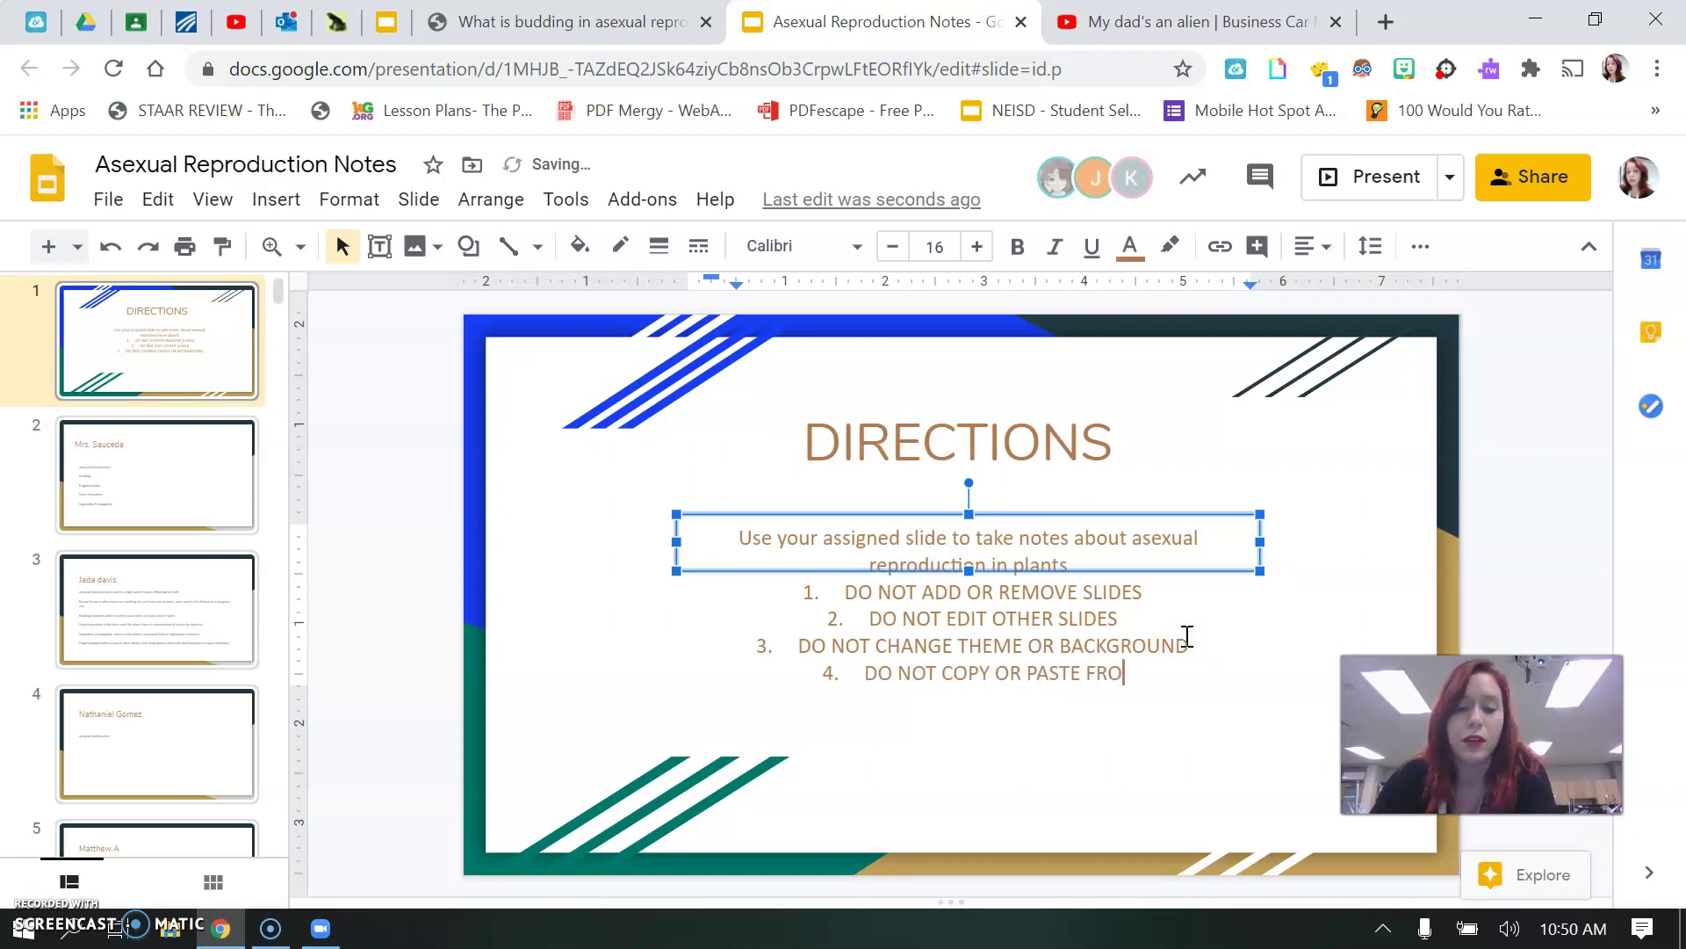
{"action": "type", "text": "M ANOTHER "}
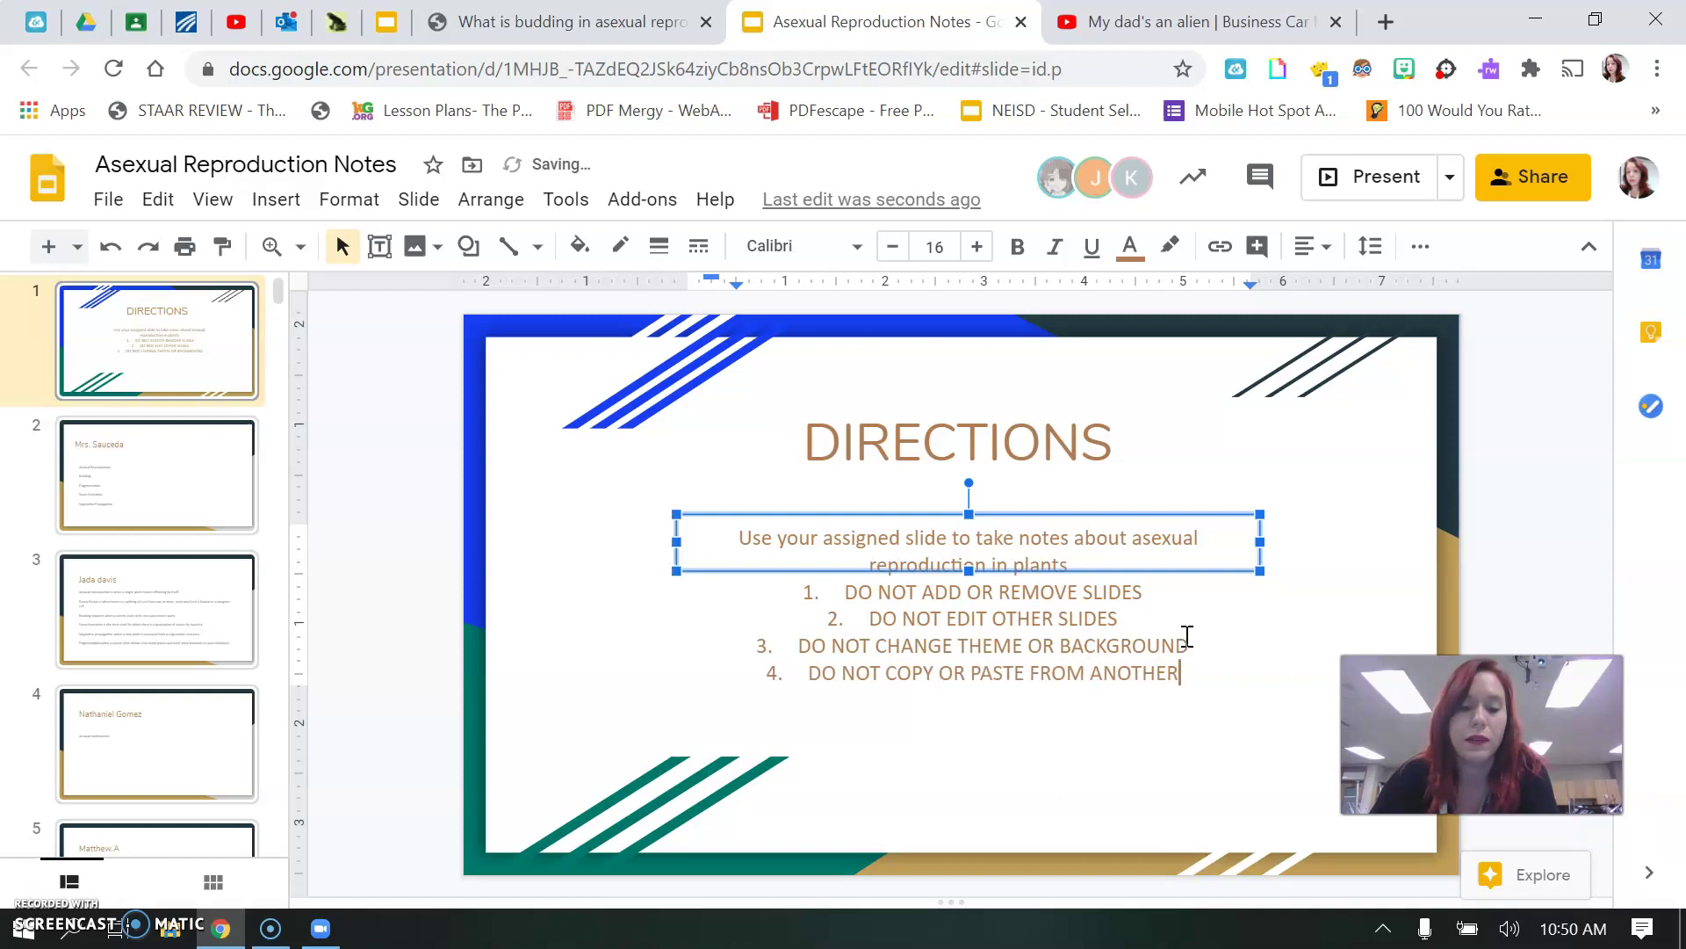
{"action": "type", "text": "STUDENT\"S"}
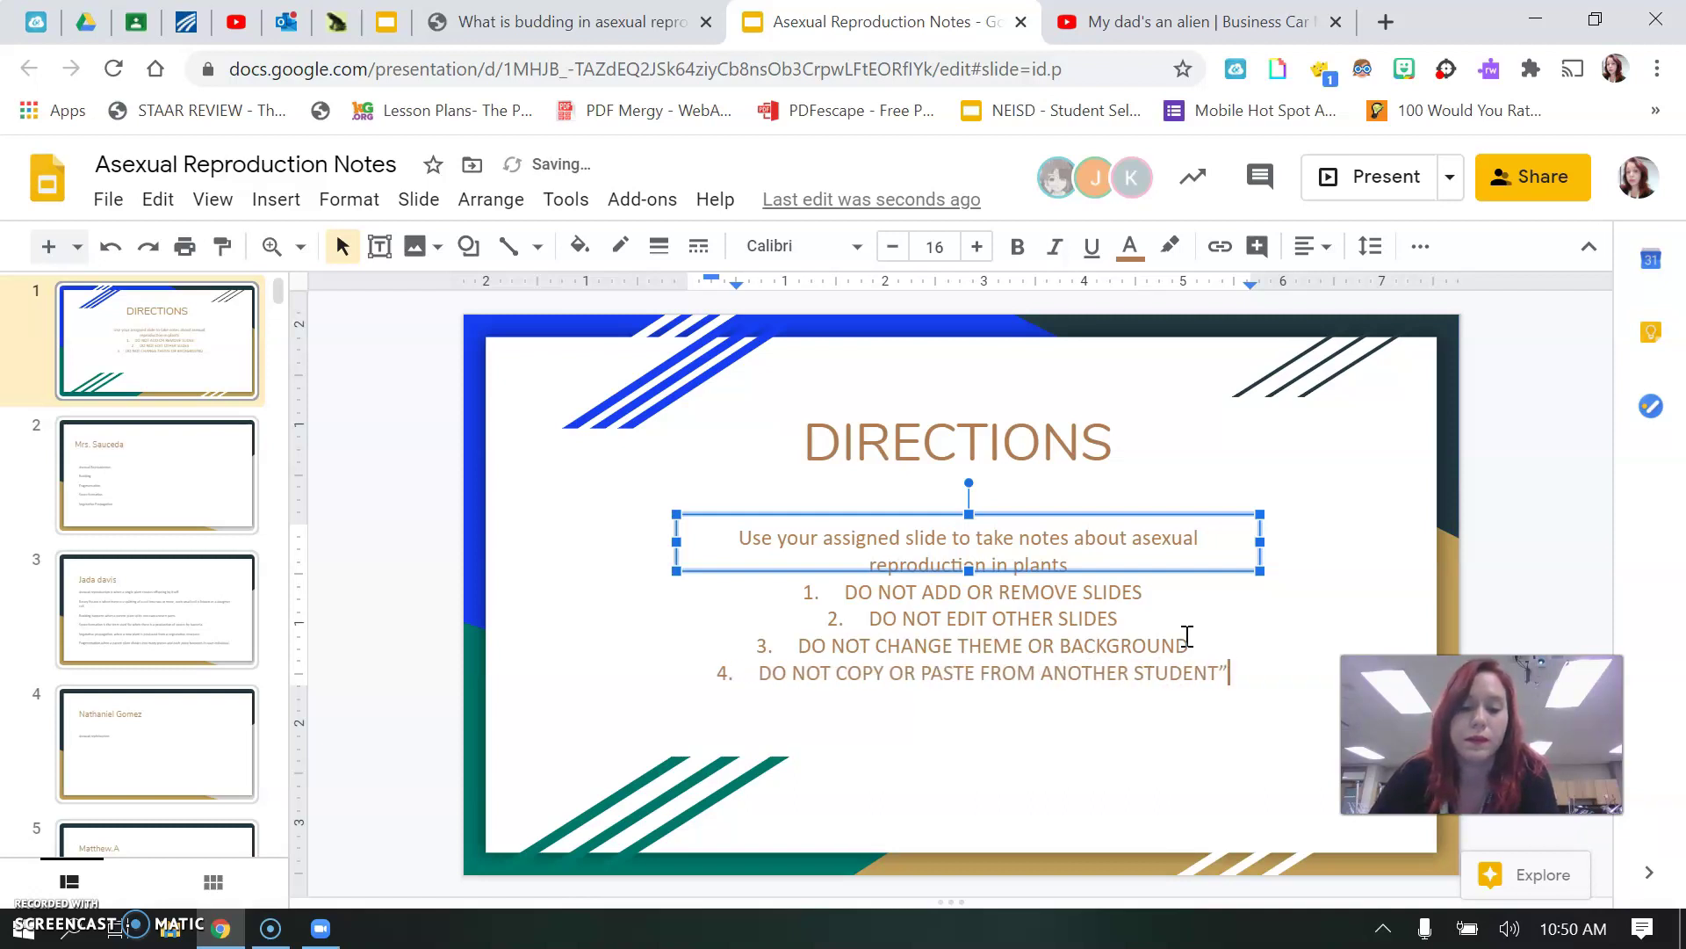
{"action": "type", "text": " SLIDE"}
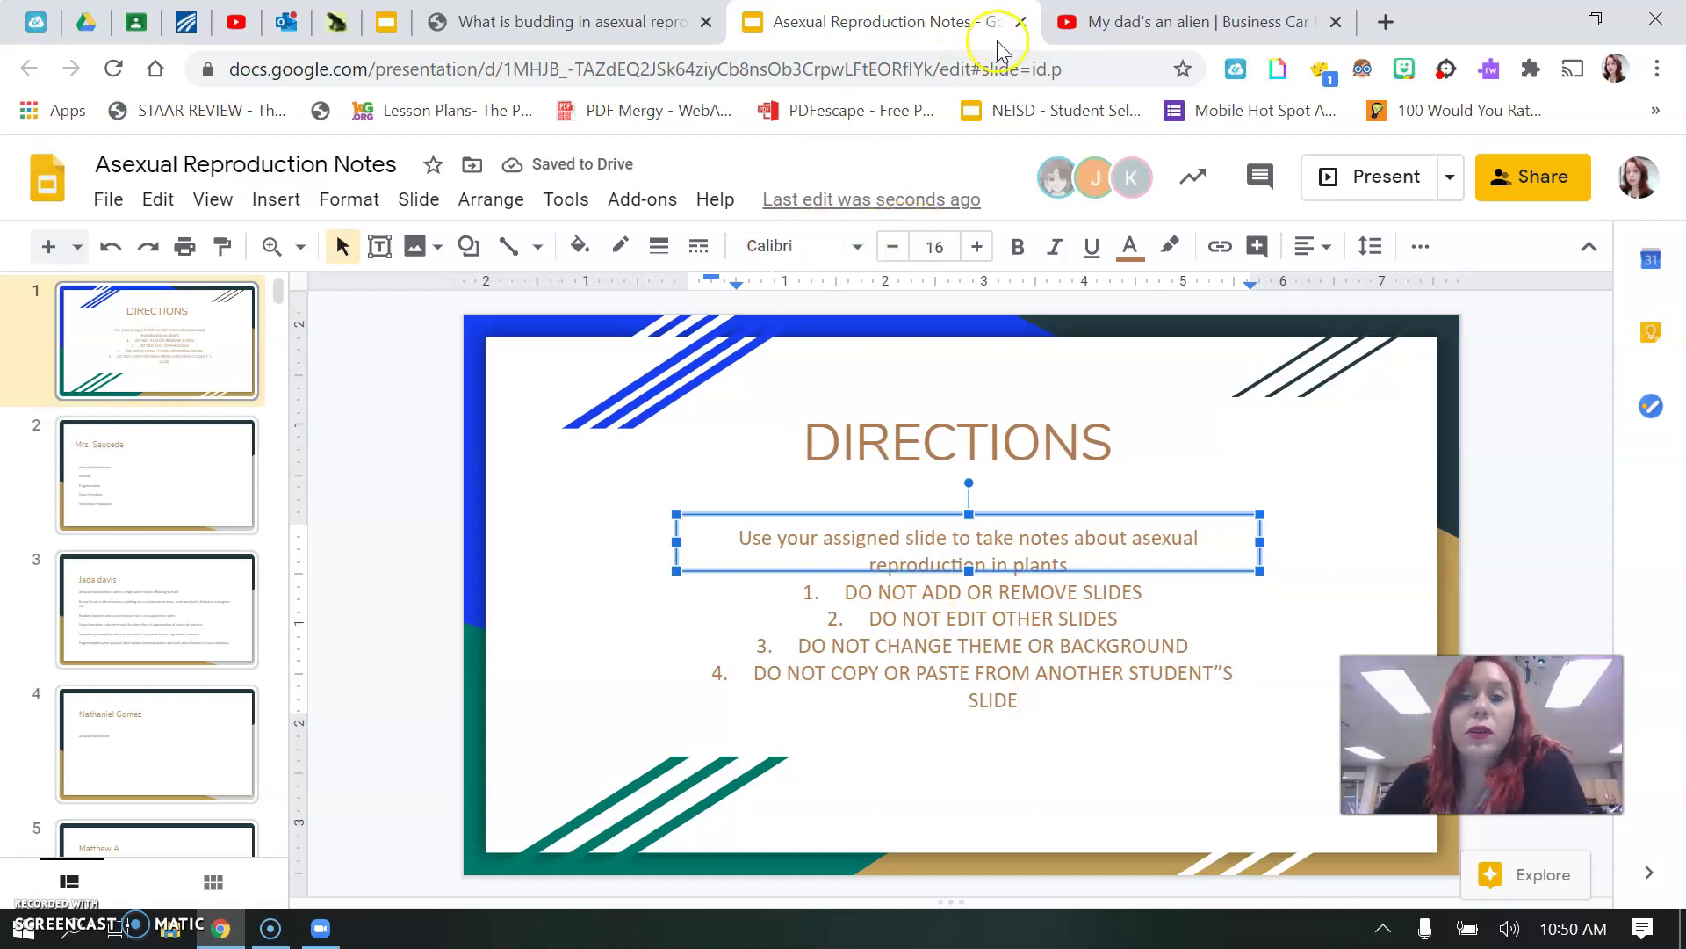
- Close the notes deck and Budding page tabs, then open the assignment's Padlet about finding seeds
{"action": "left_click", "coordinate": [1021, 21]}
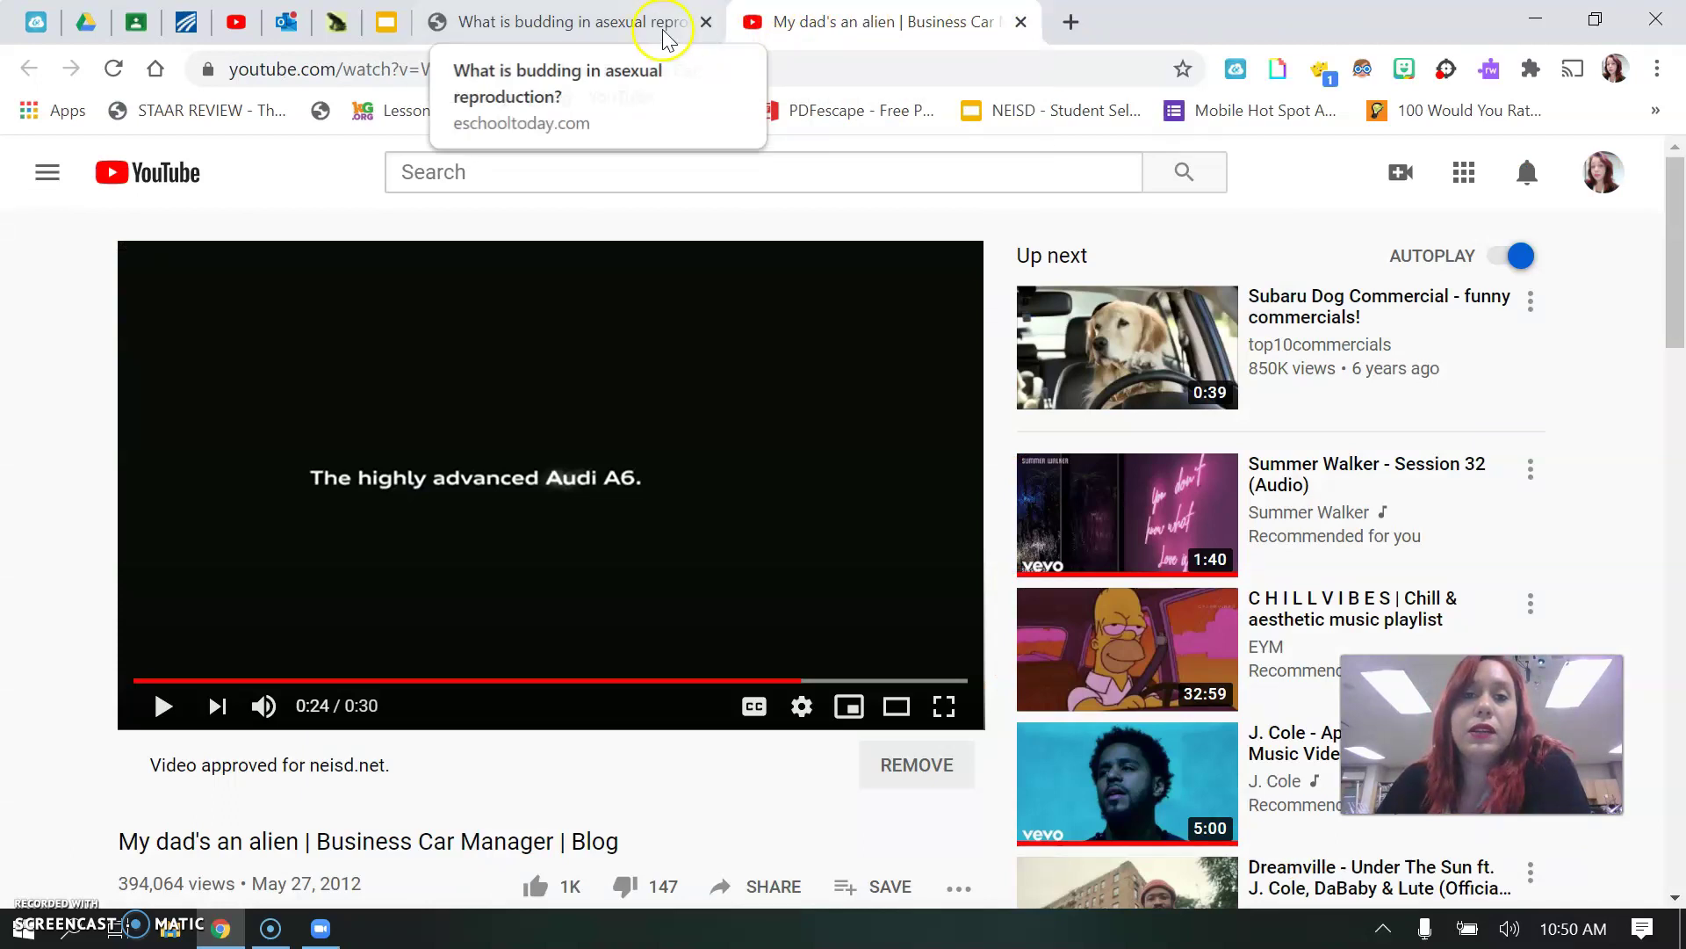
{"action": "left_click", "coordinate": [511, 68]}
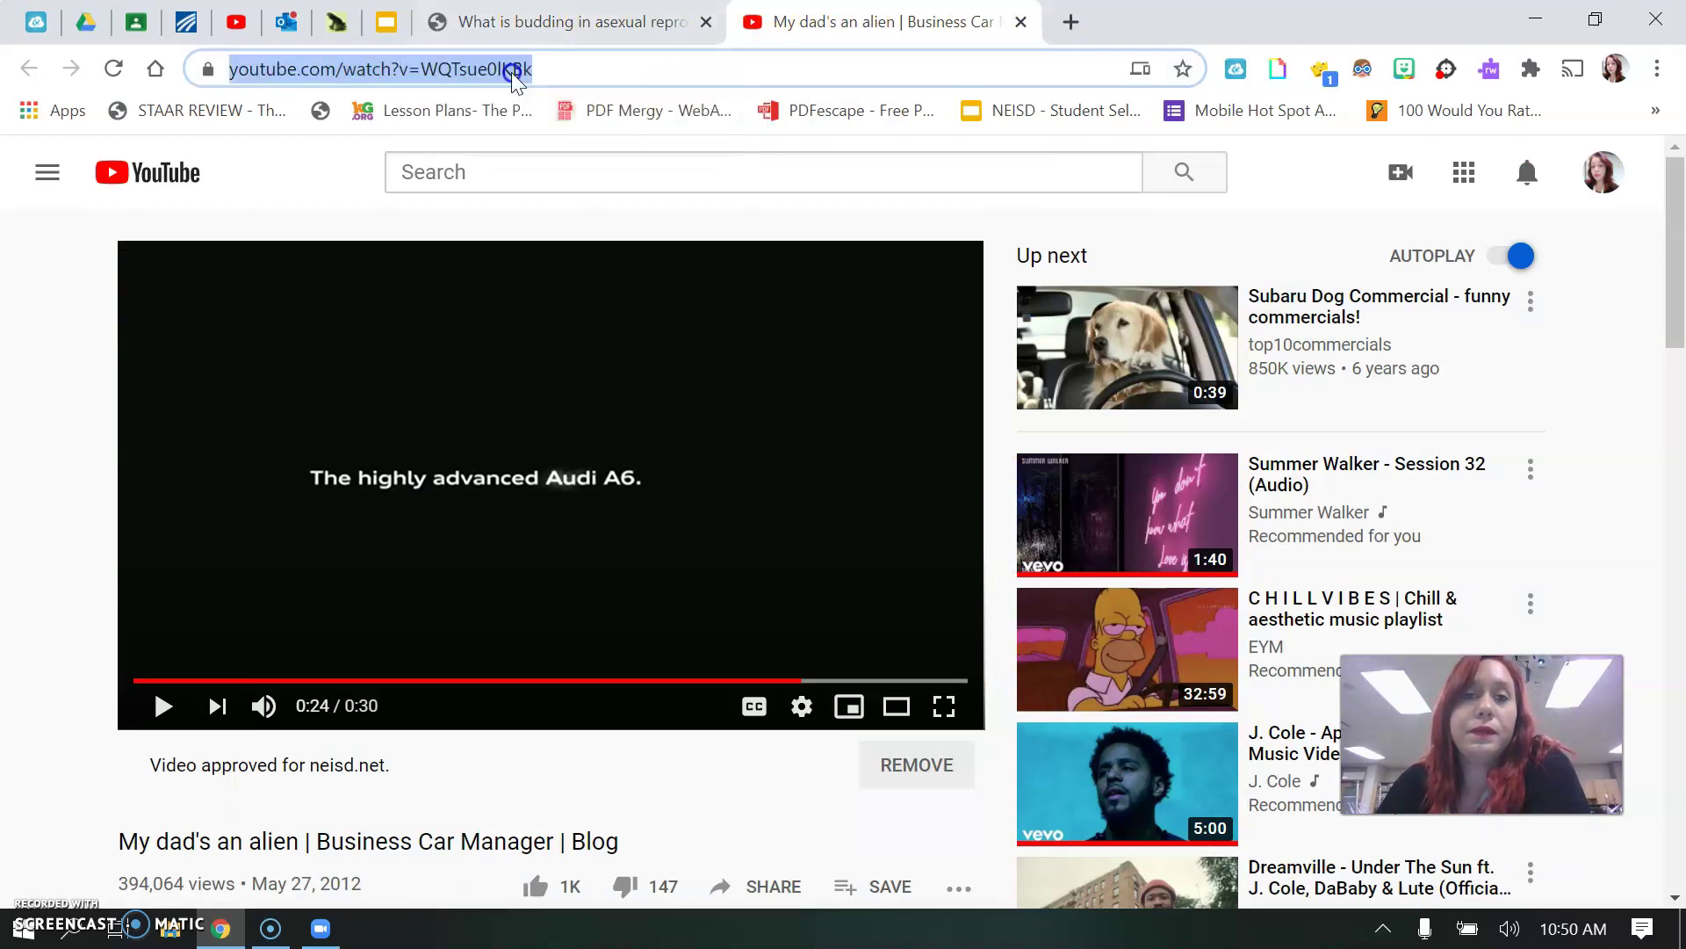
{"action": "left_click", "coordinate": [705, 22]}
{"action": "left_click", "coordinate": [136, 25]}
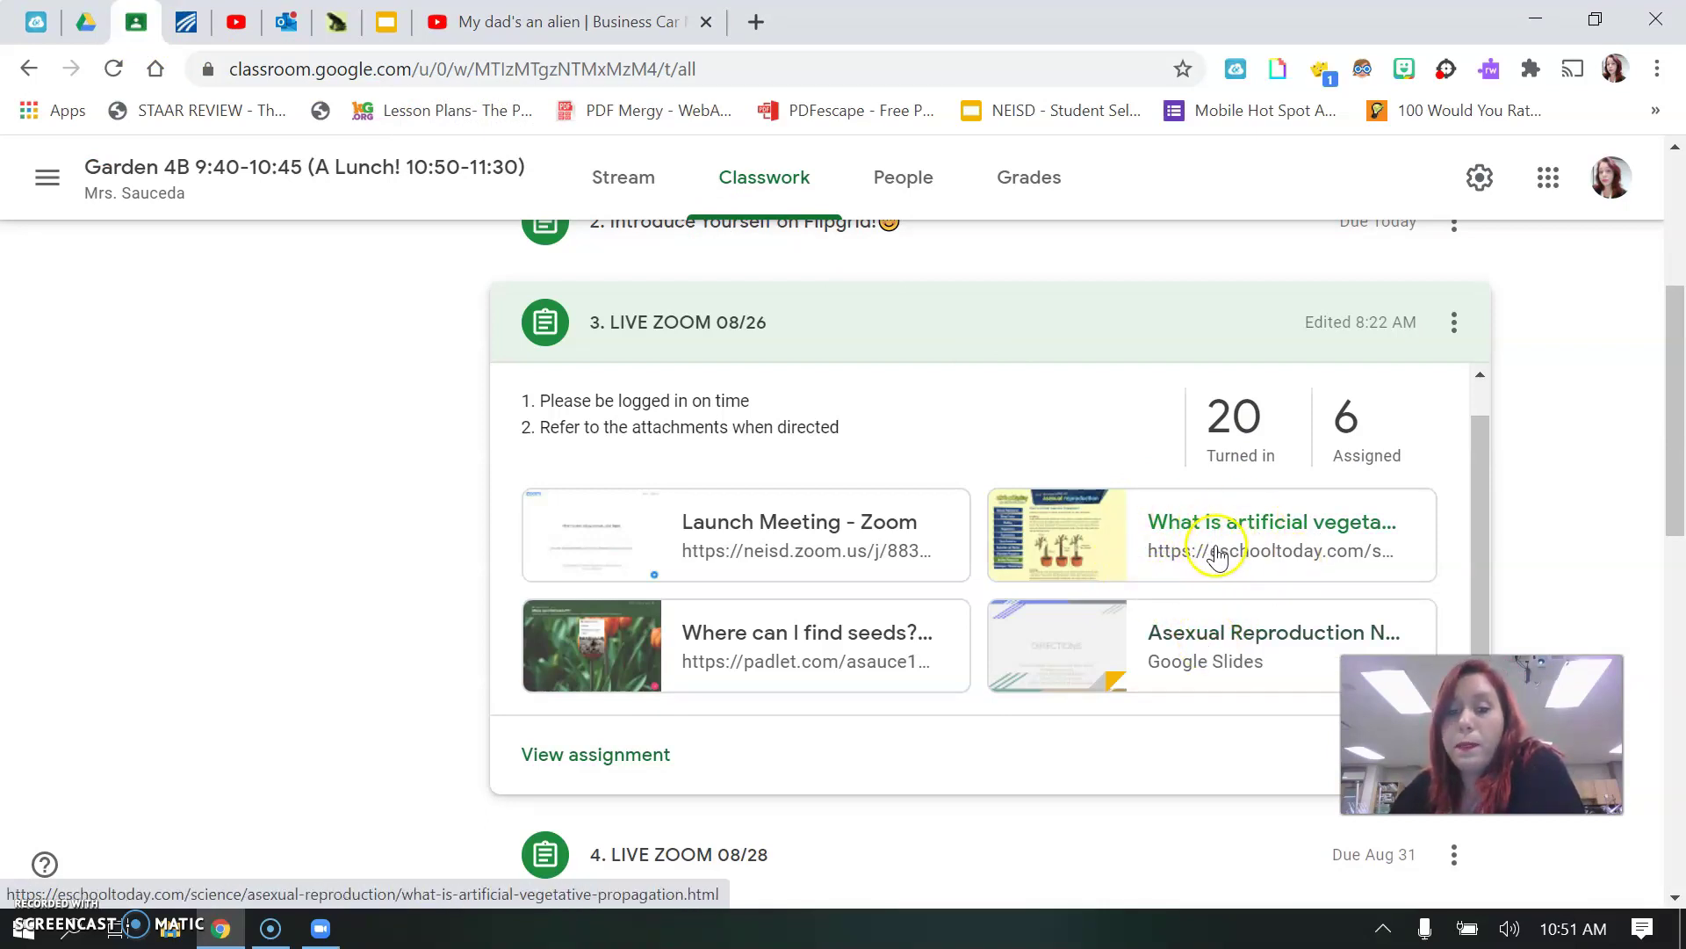
{"action": "left_click", "coordinate": [795, 690]}
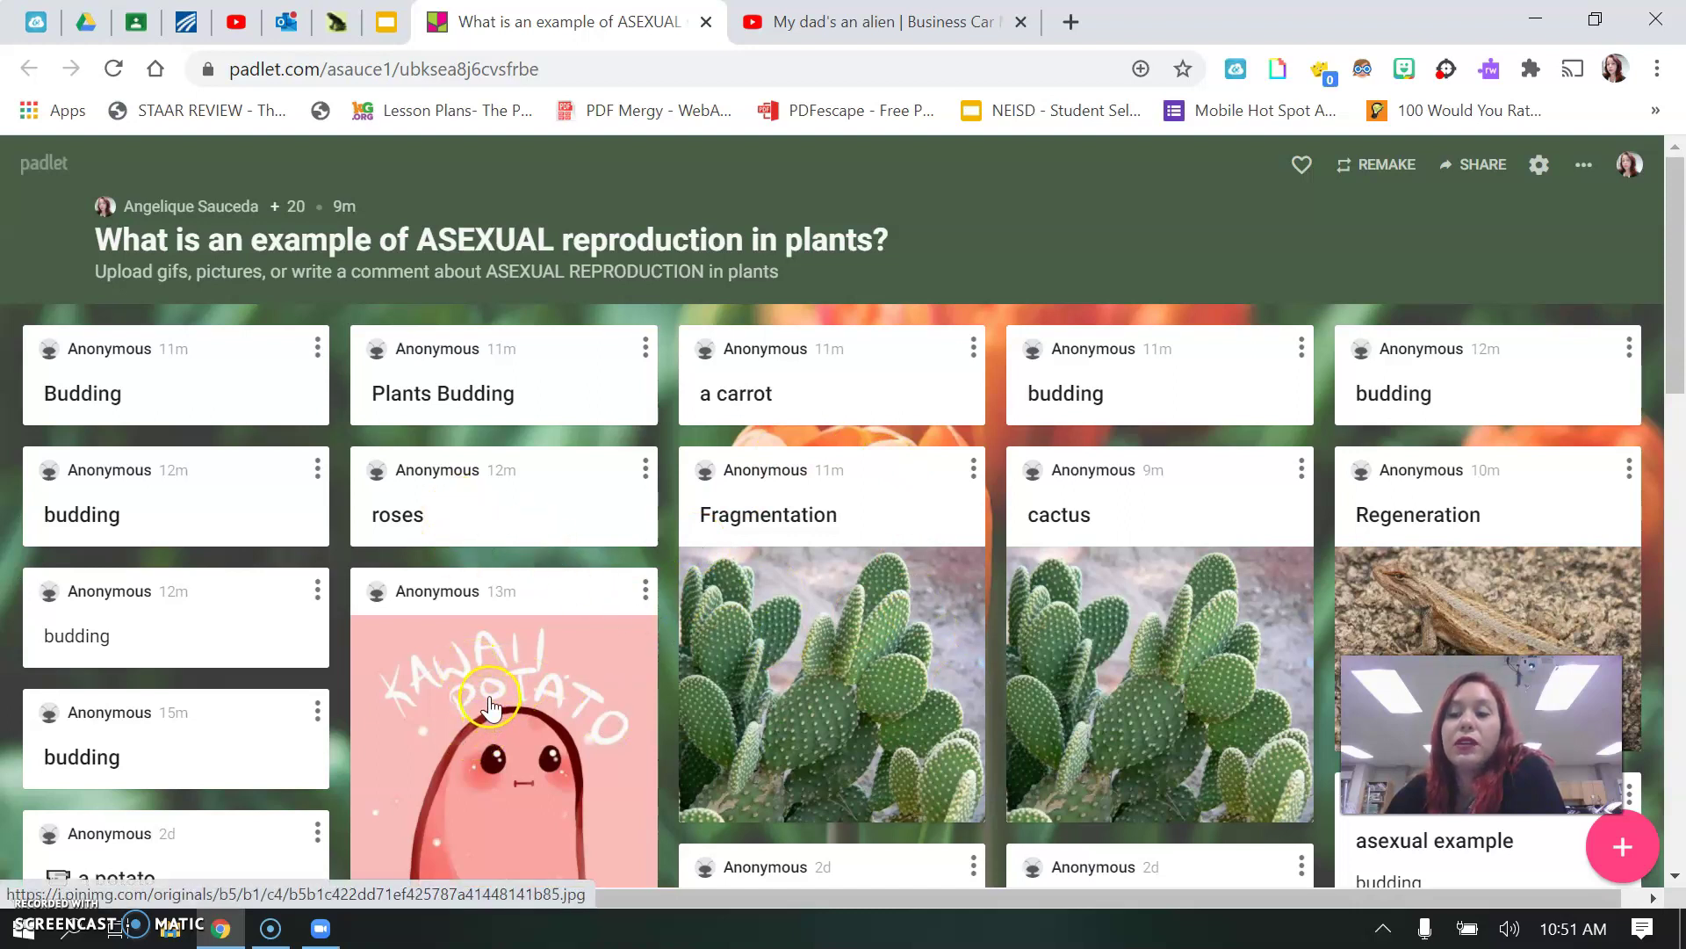
- Close the Padlet board's tab to get back to the Classroom assignment
{"action": "left_click", "coordinate": [707, 21]}
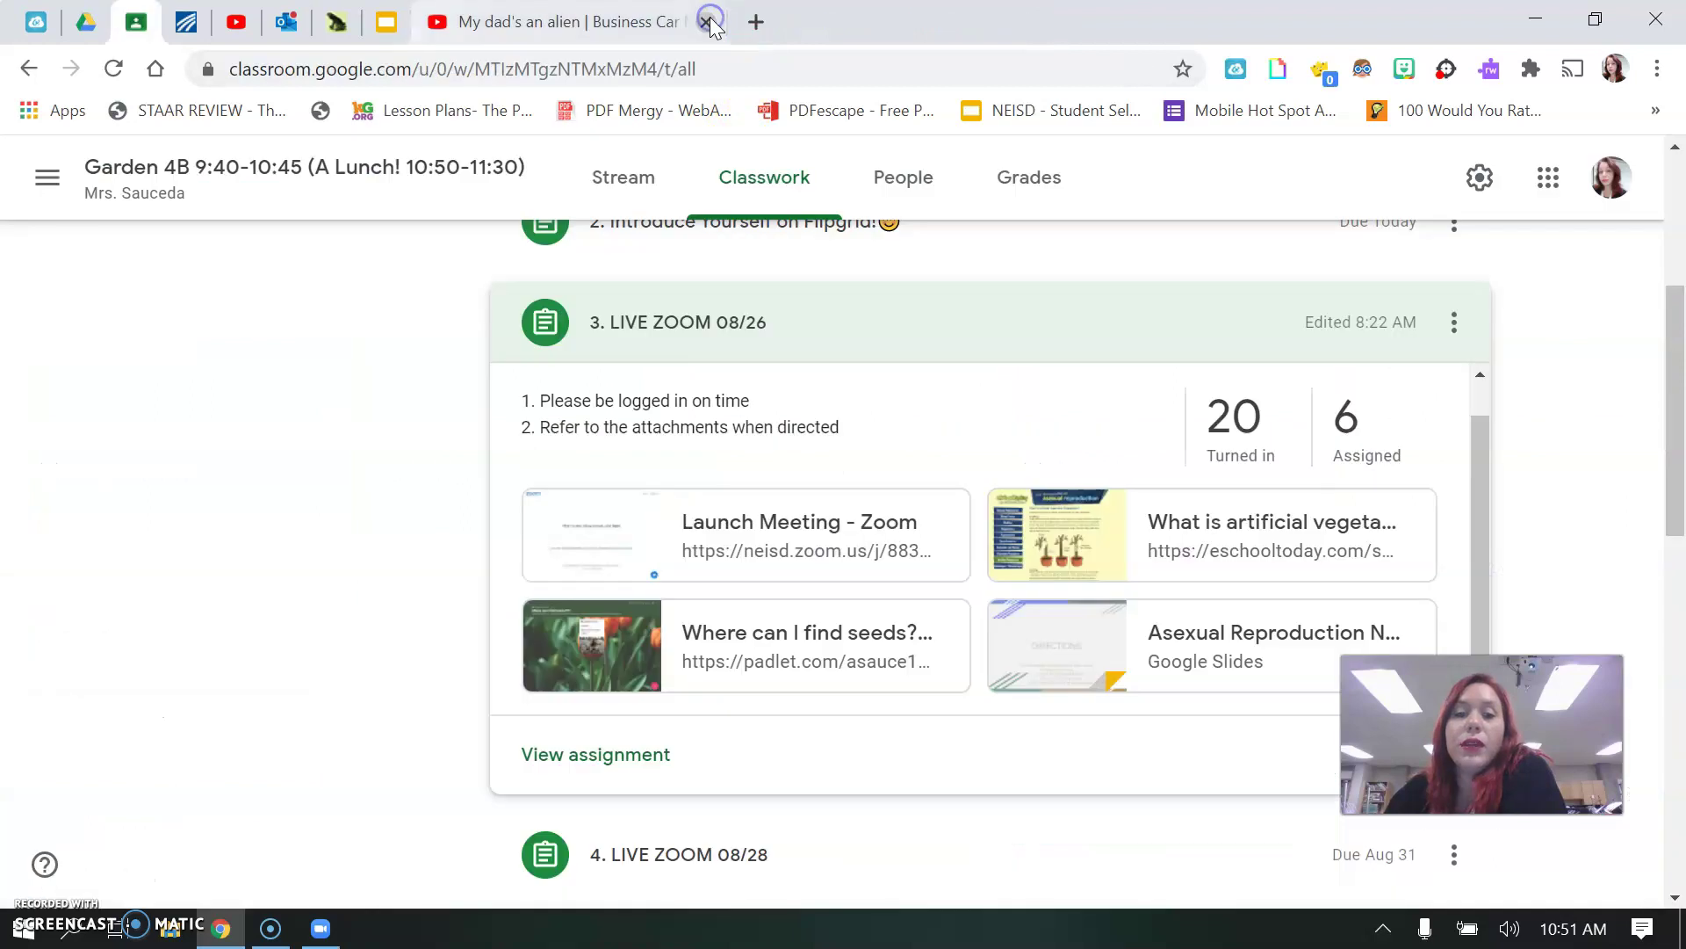
- Open the LIVE ZOOM 08/26 assignment's instructions page, then bring up the class list
{"action": "left_click", "coordinate": [591, 762]}
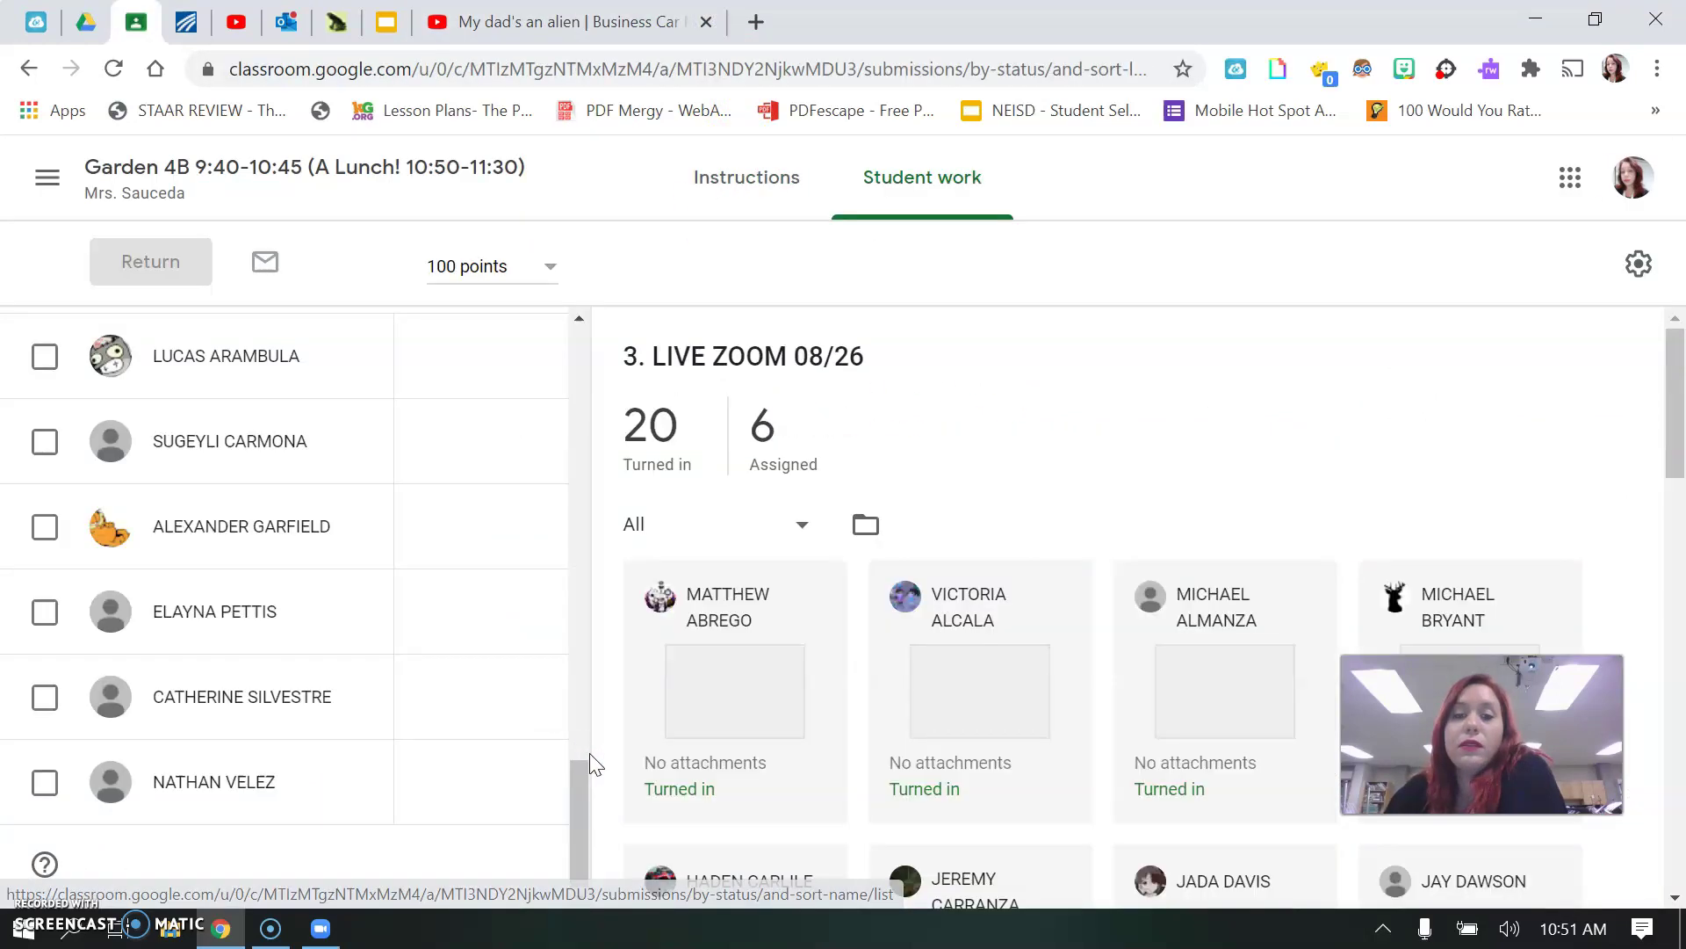
{"action": "left_click", "coordinate": [714, 166]}
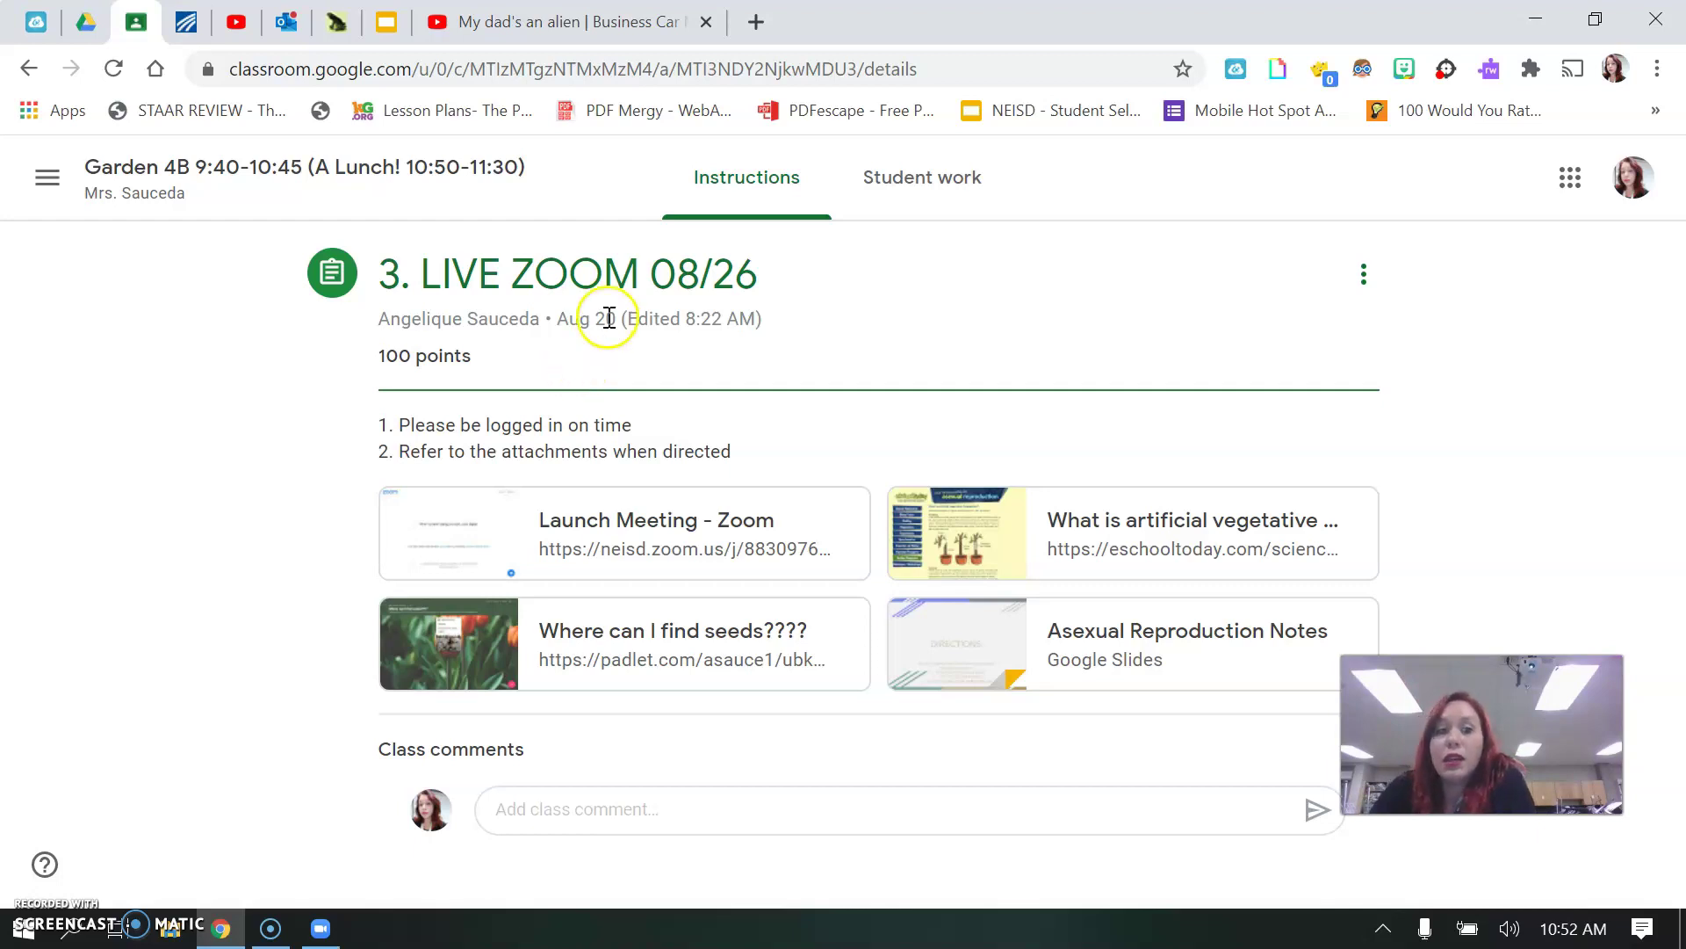
{"action": "left_click", "coordinate": [47, 182]}
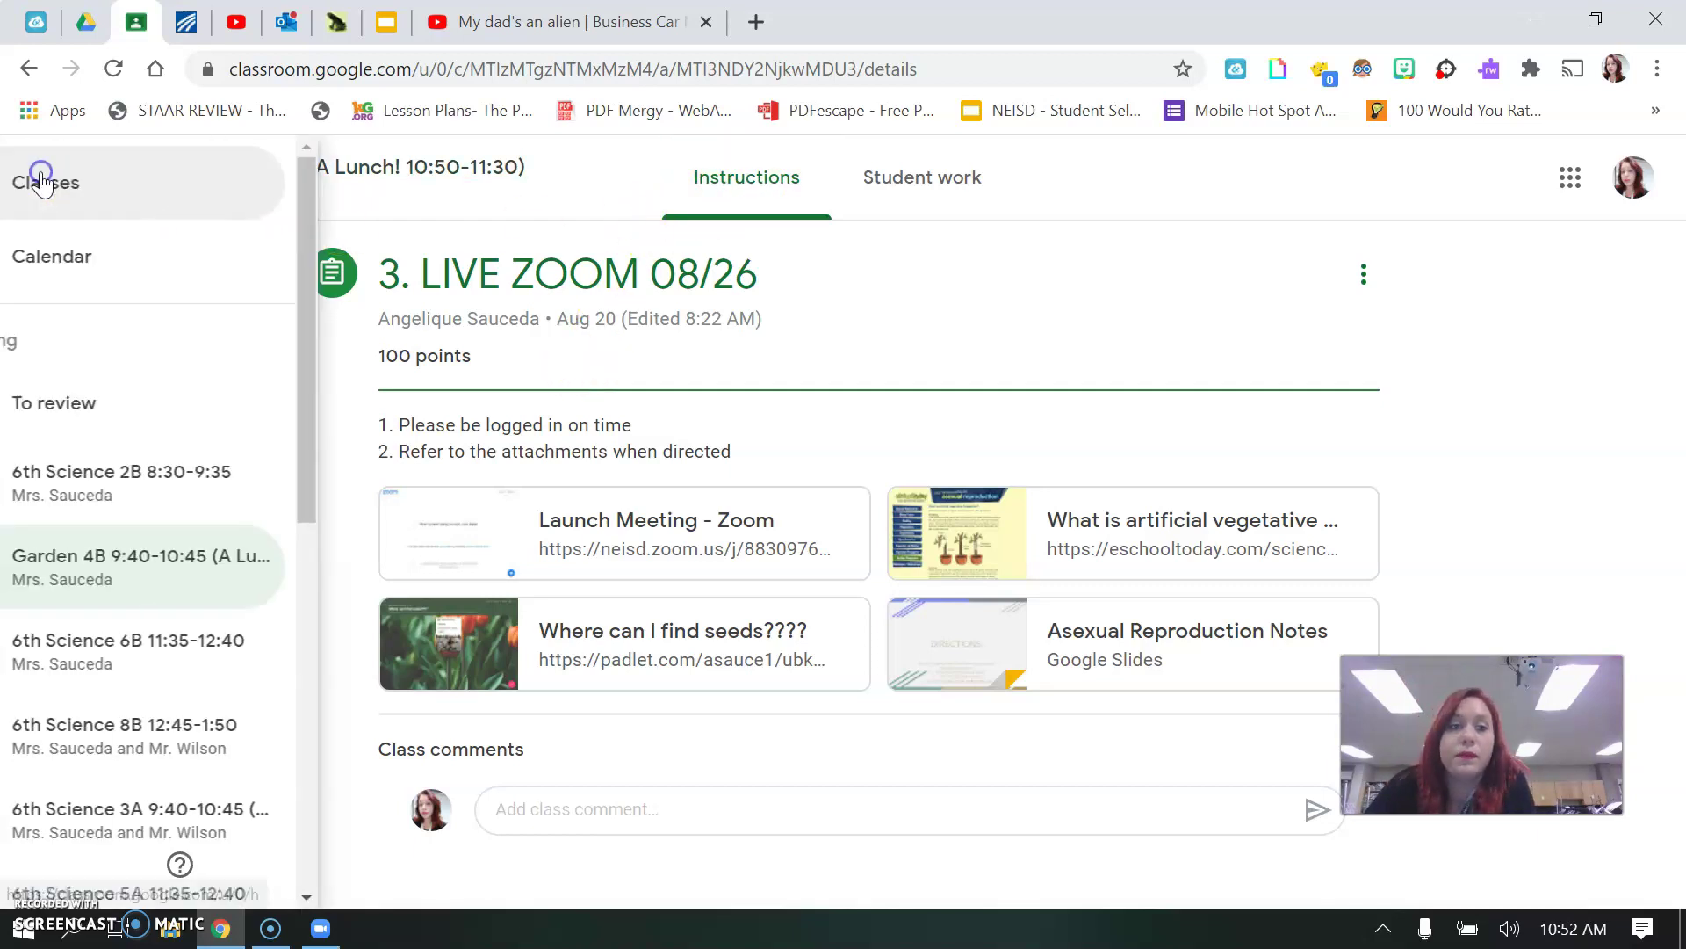
- Open the Garden 4B stream and scroll through its posts, ending back at the top
{"action": "left_click", "coordinate": [186, 565]}
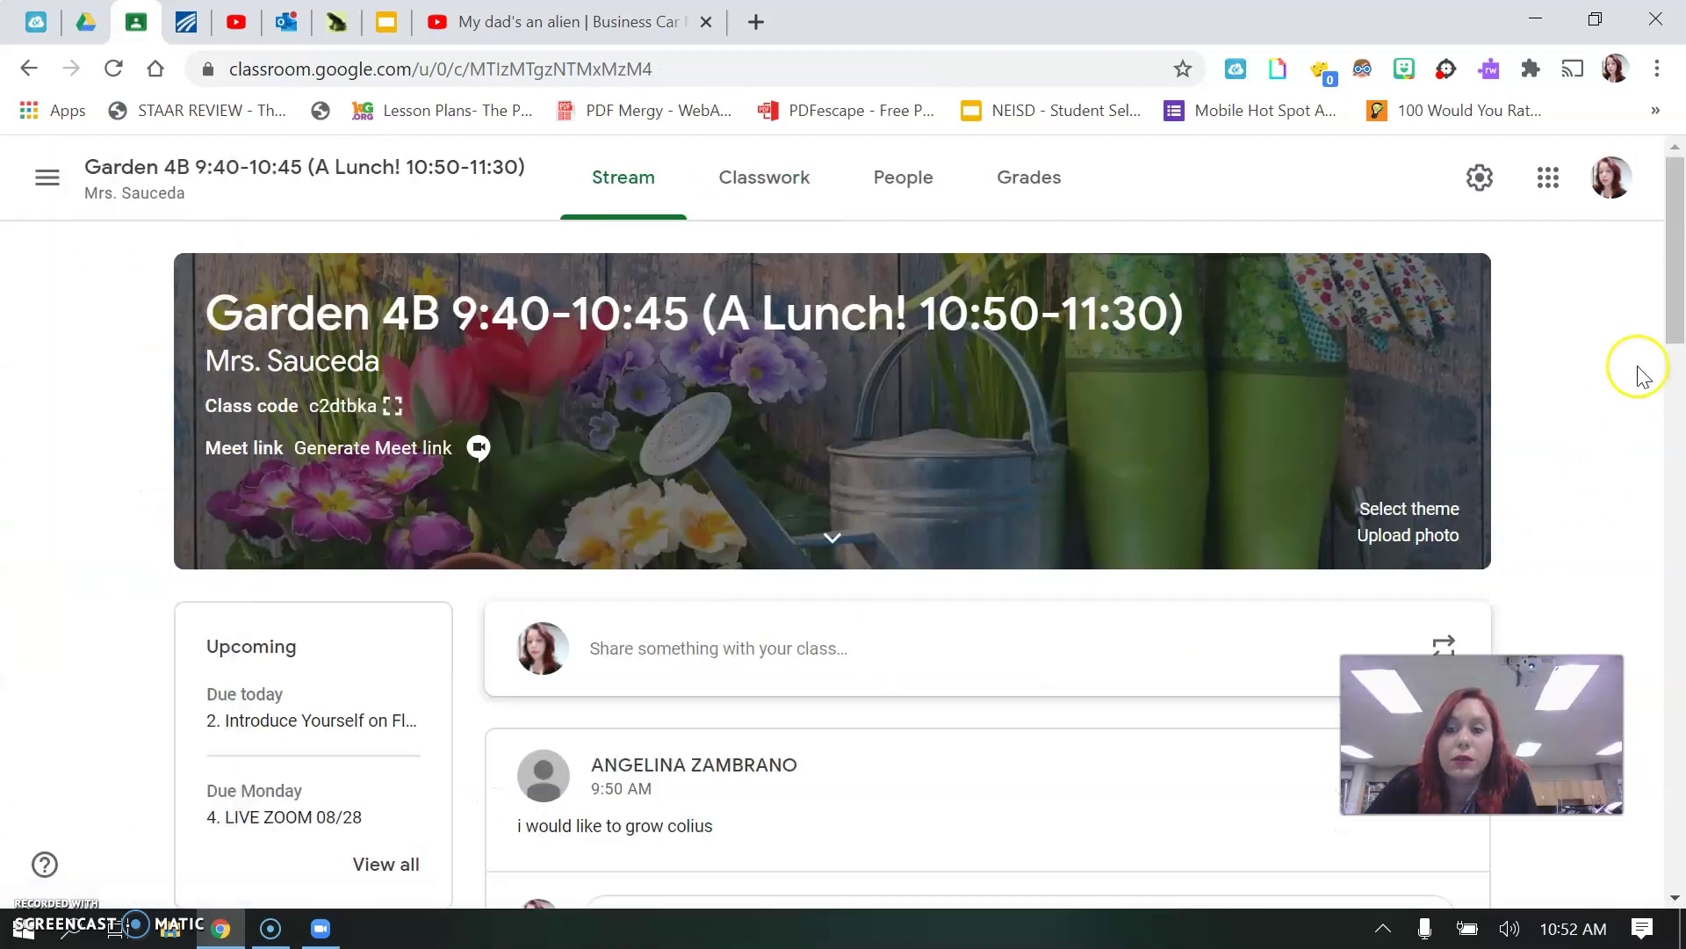
{"action": "left_click_drag", "start_coordinate": [1667, 301], "coordinate": [1673, 613]}
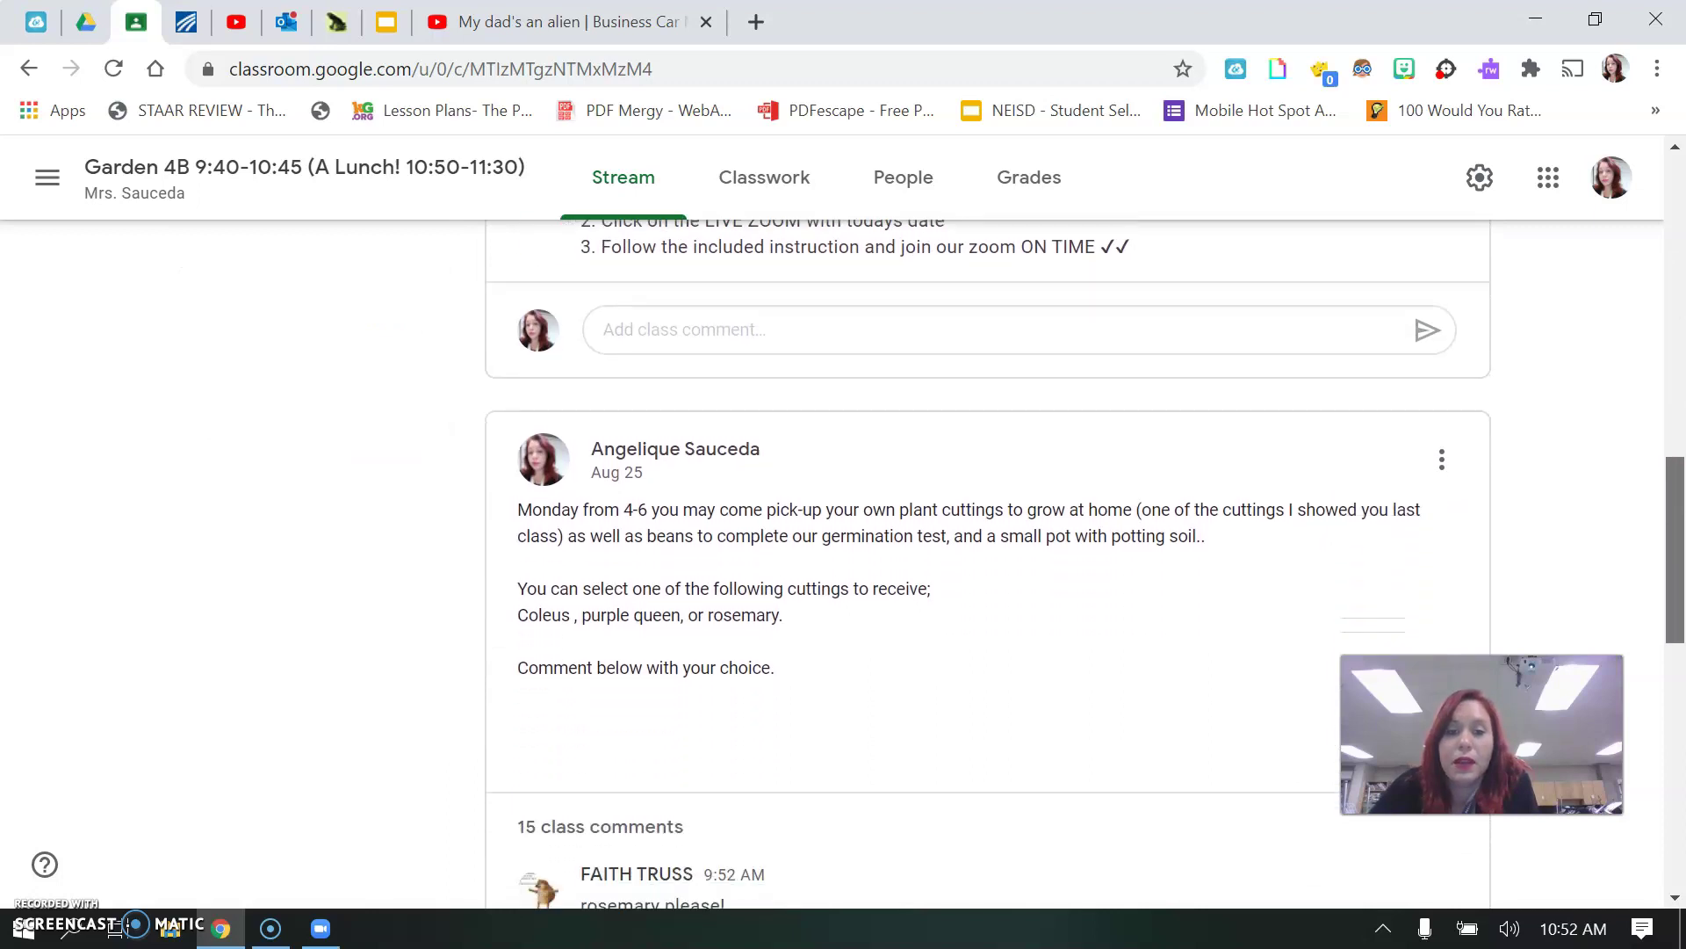
{"action": "scroll", "coordinate": [988, 562], "scroll_direction": "down", "scroll_amount": 1}
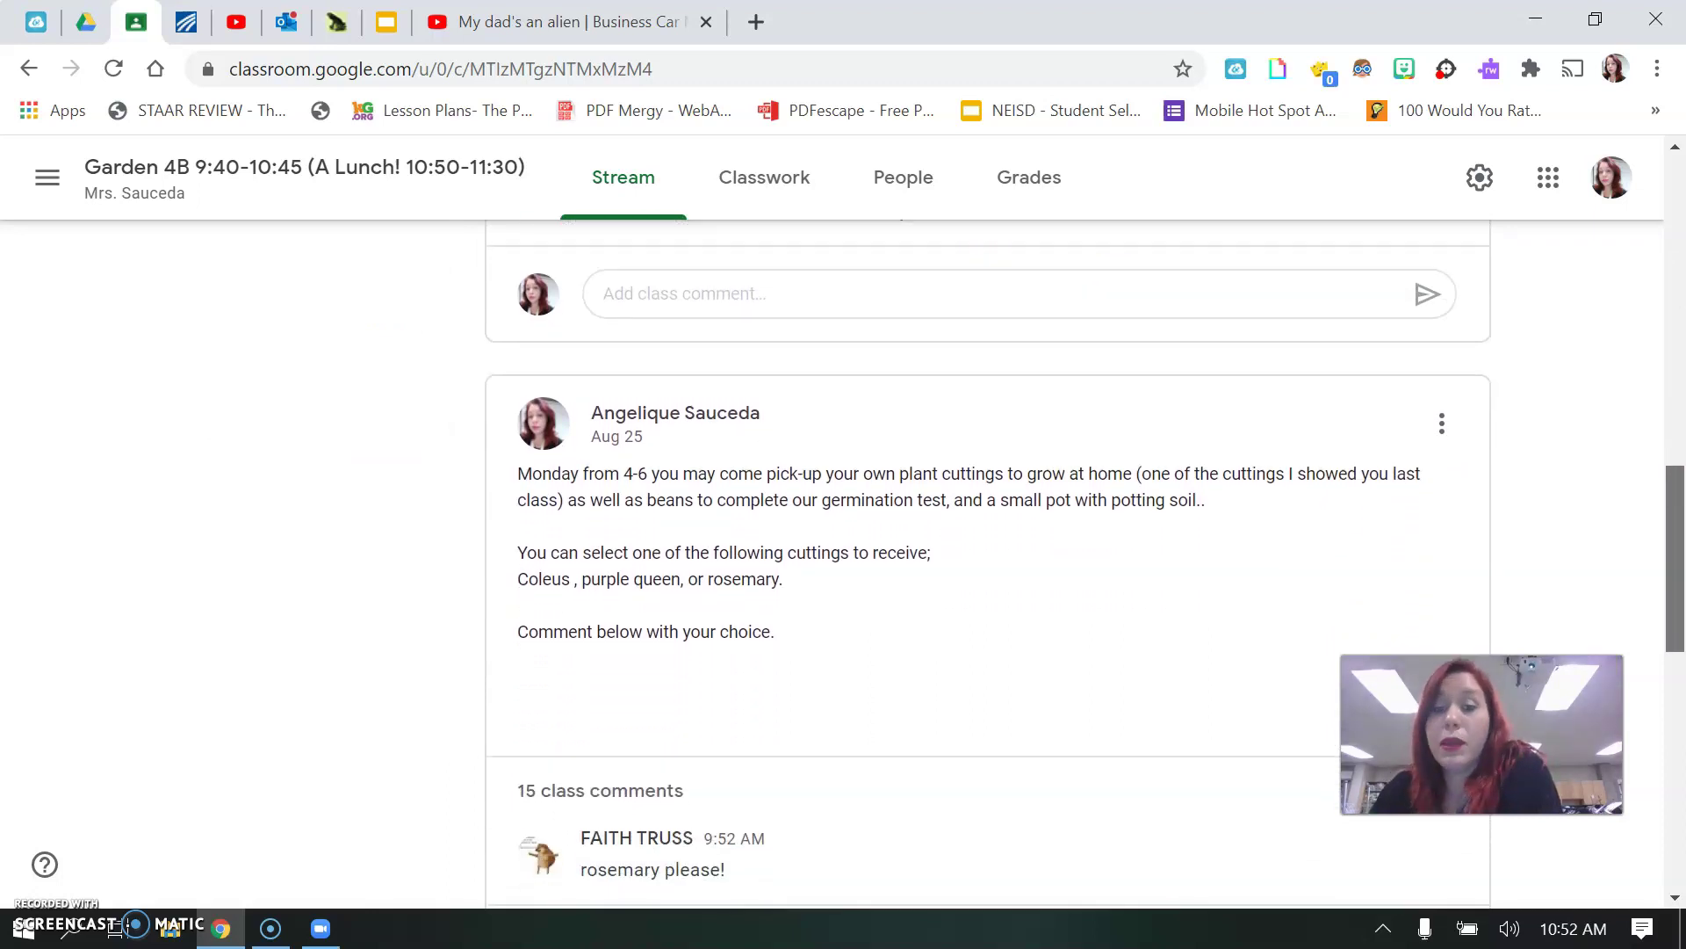
{"action": "scroll", "coordinate": [988, 562], "scroll_direction": "down", "scroll_amount": 1}
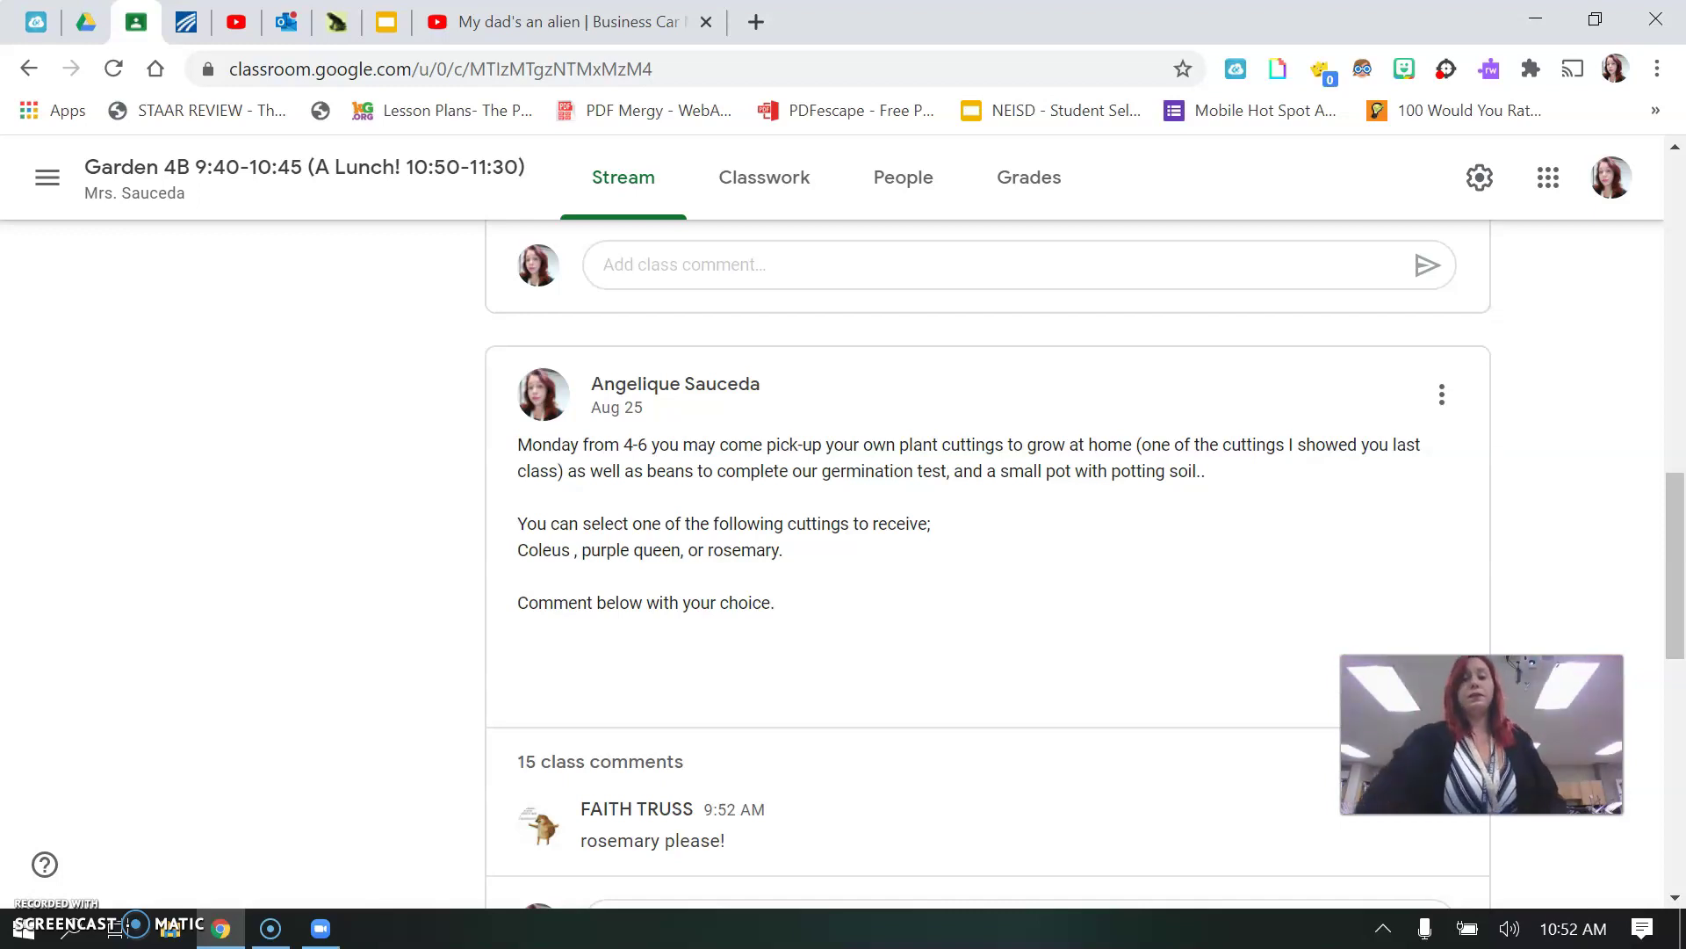
{"action": "scroll", "coordinate": [987, 562], "scroll_direction": "down", "scroll_amount": 3}
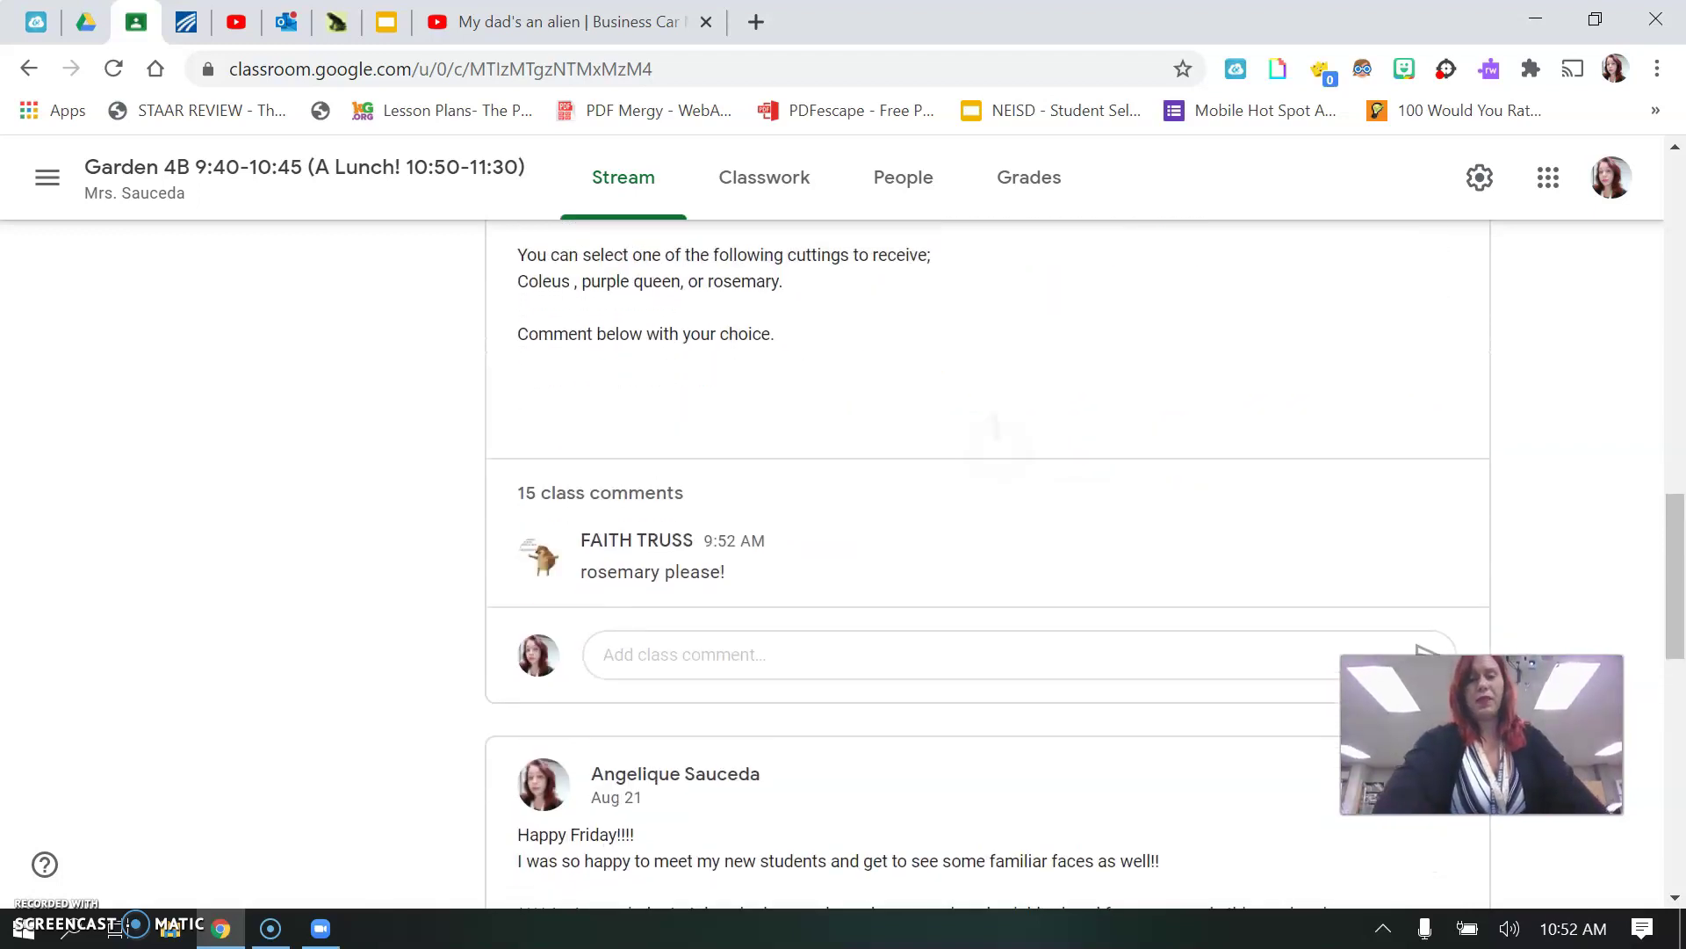
{"action": "scroll", "coordinate": [996, 430], "scroll_direction": "up", "scroll_amount": 3}
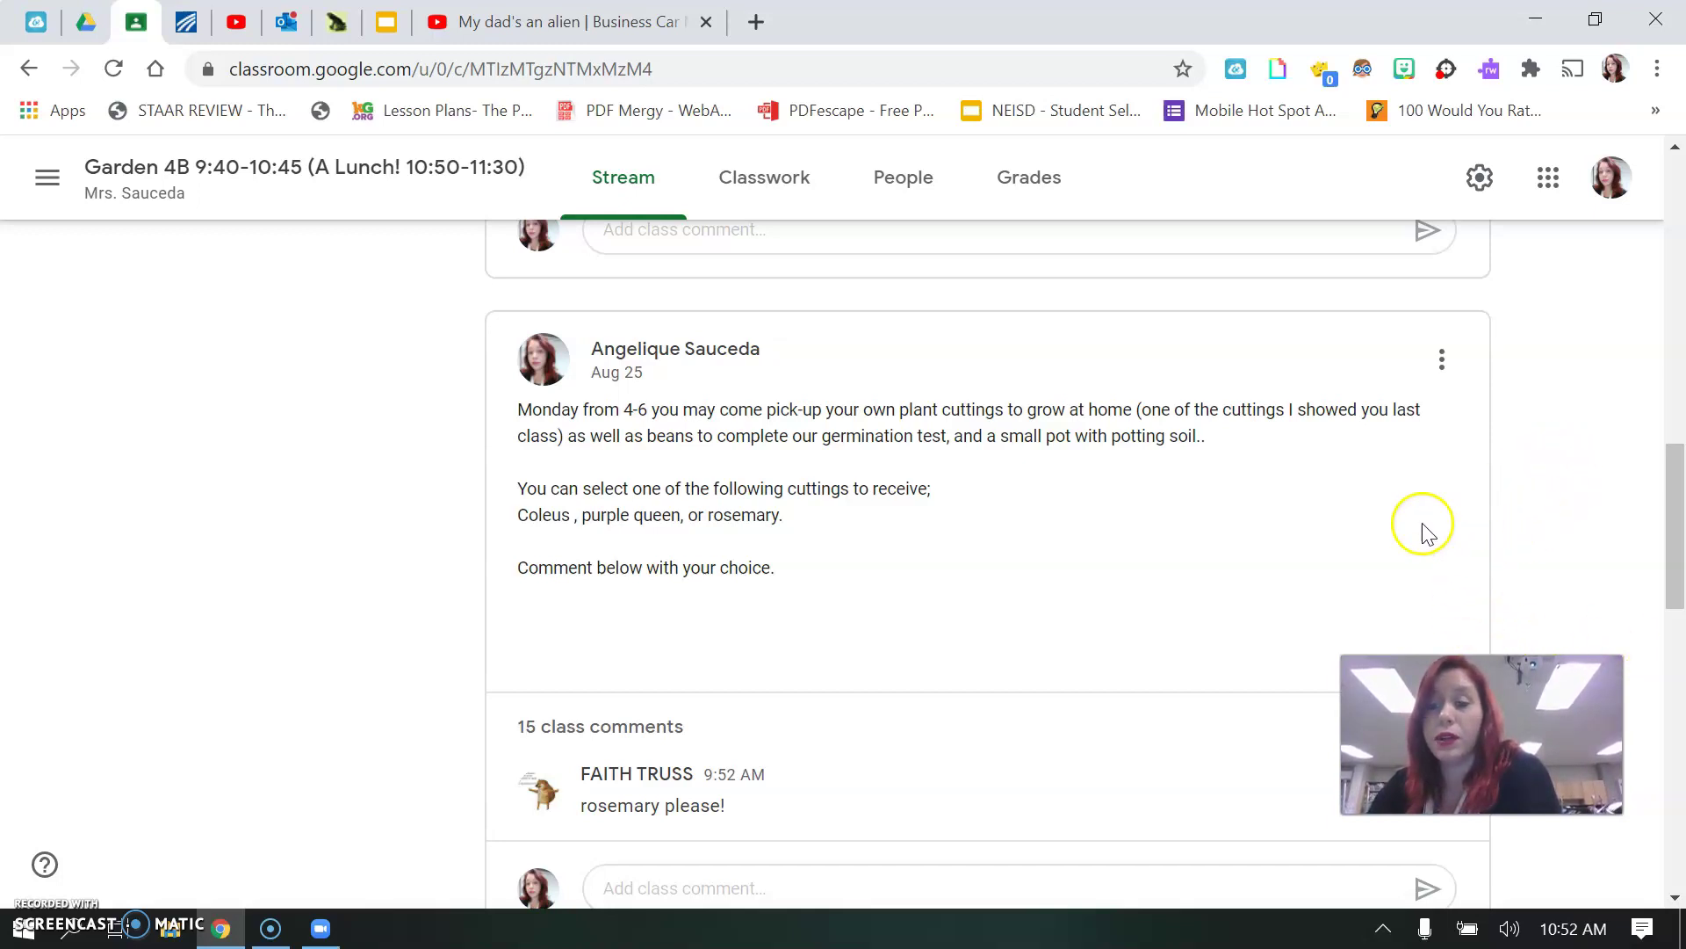
{"action": "left_click_drag", "start_coordinate": [1674, 482], "coordinate": [1625, 202]}
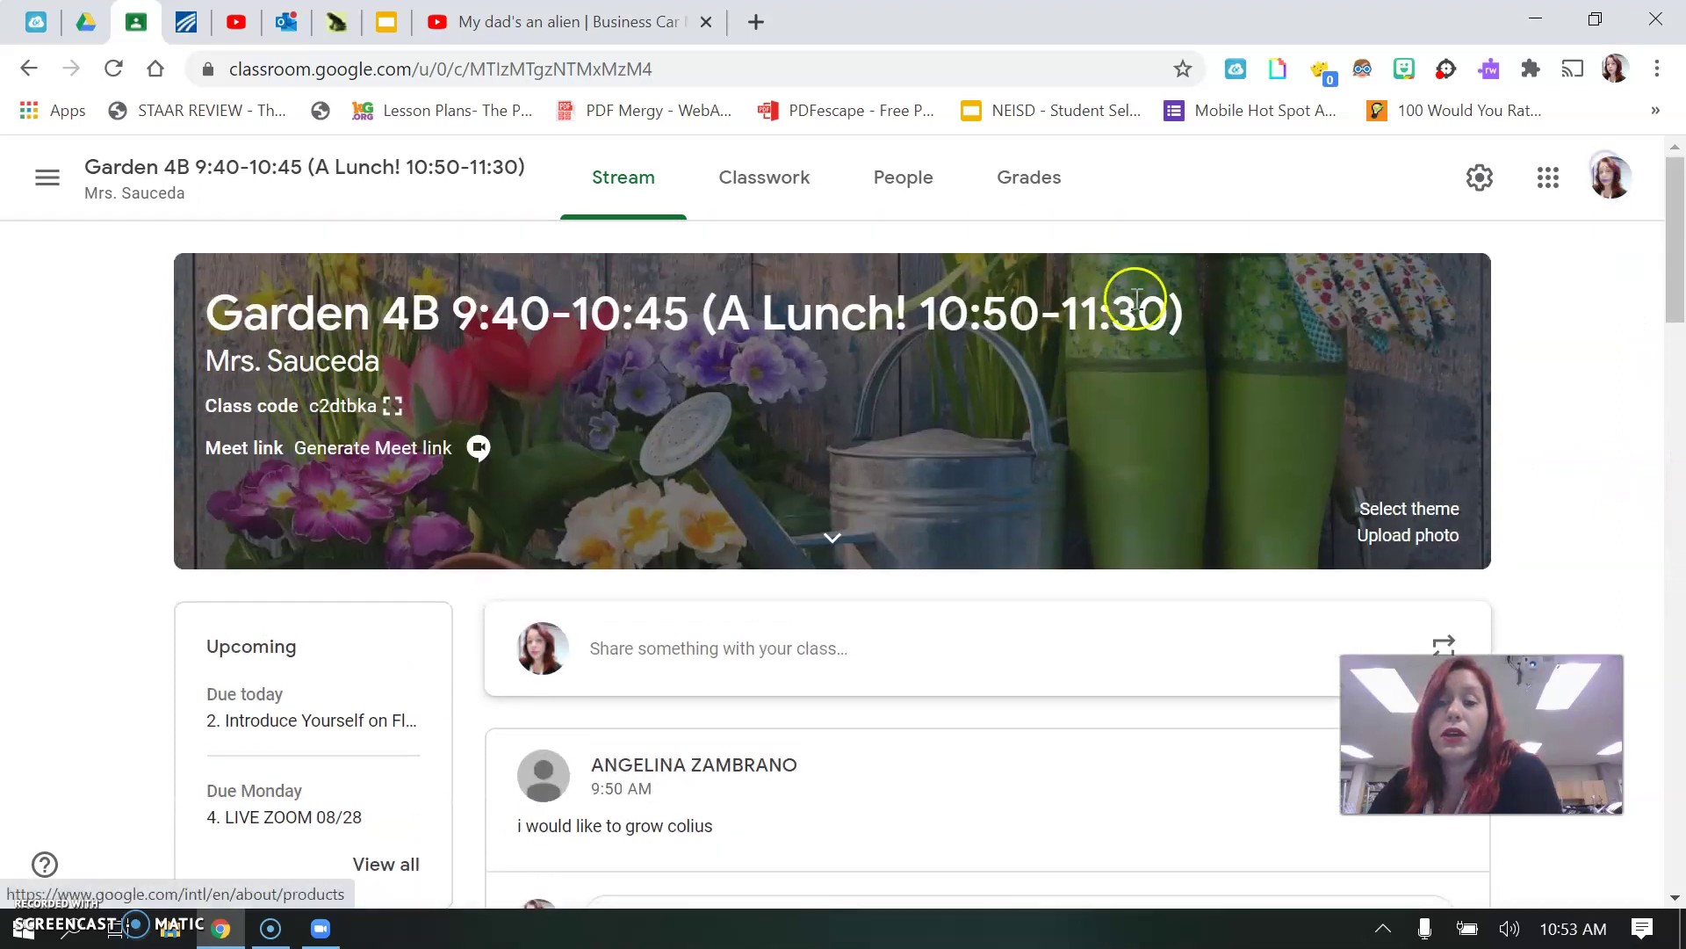